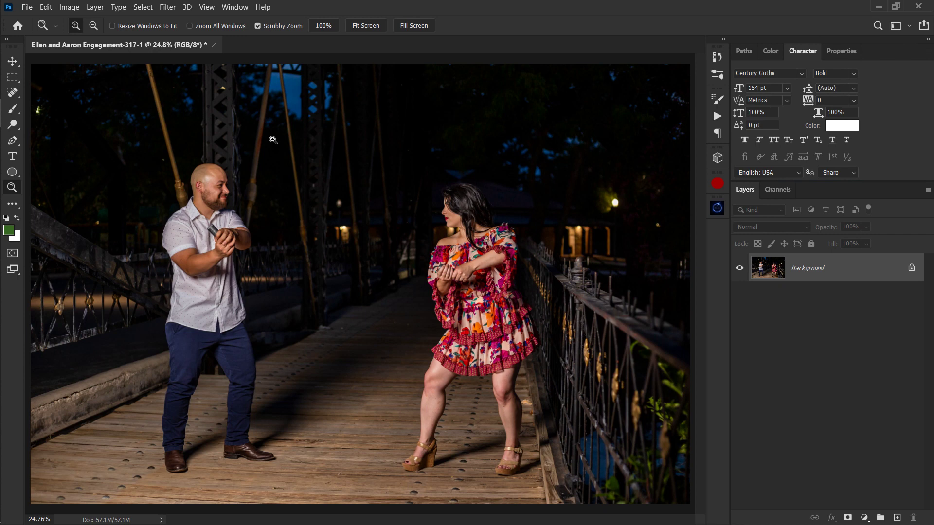
- Zoom and pan around the photo to inspect the couple and the man's flashlight
left_click_drag(214, 232, 296, 221)
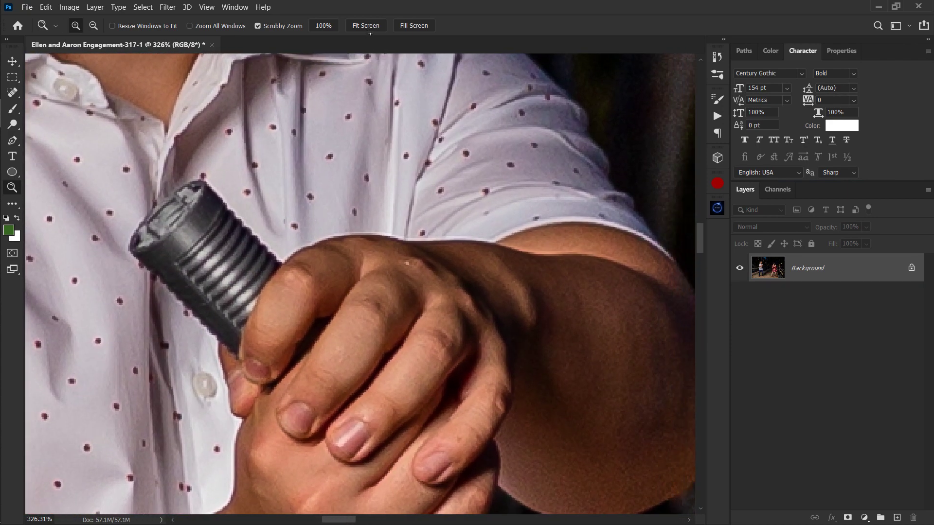
left_click(367, 26)
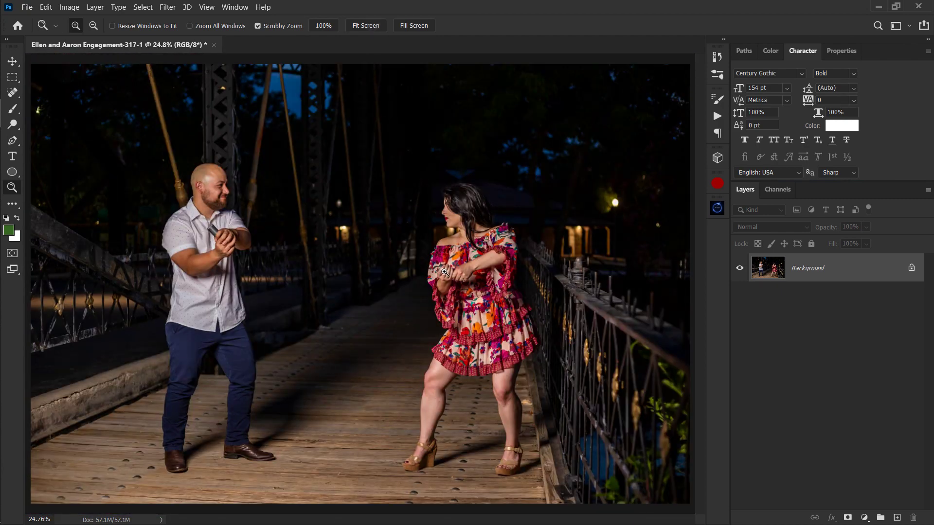
left_click_drag(444, 271, 558, 278)
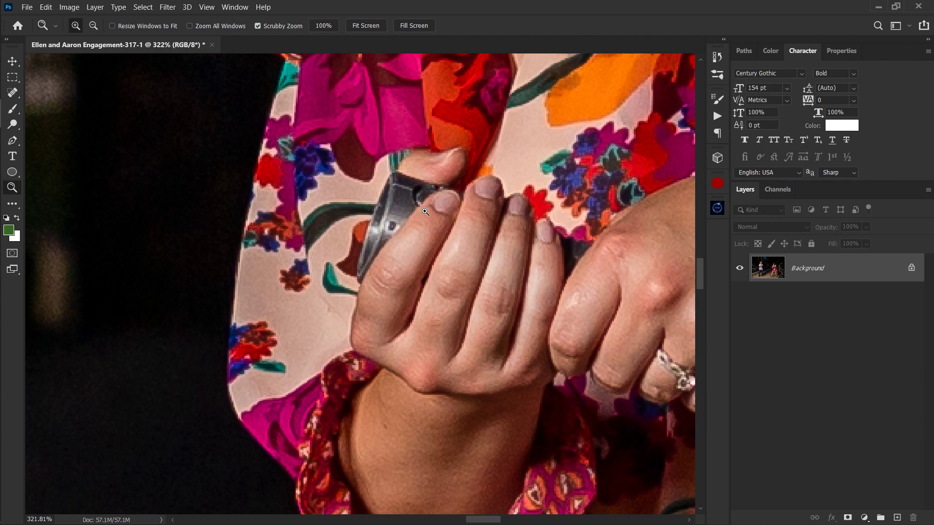
left_click(365, 25)
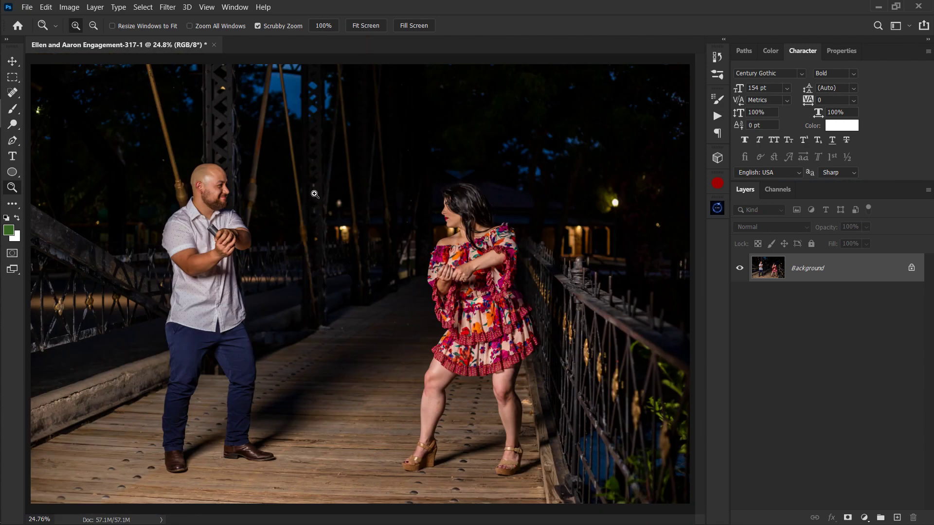
left_click_drag(305, 244, 325, 231)
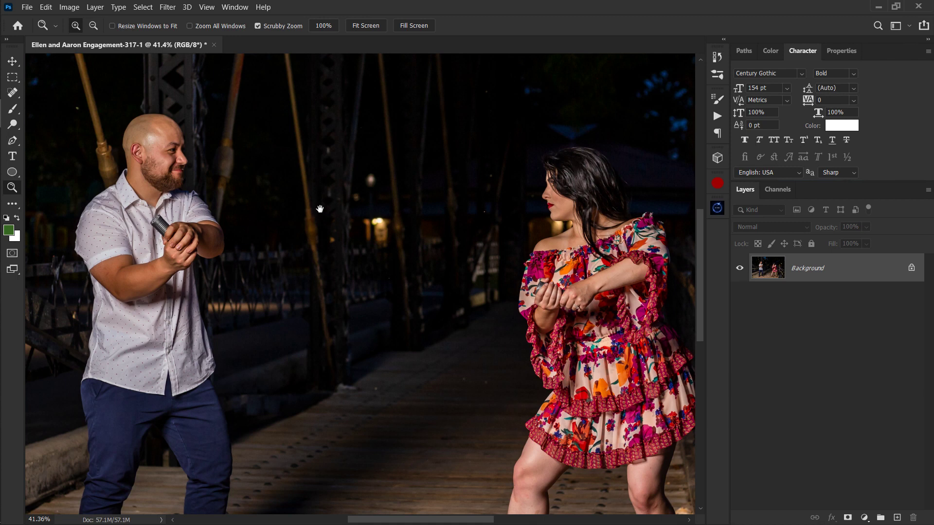
left_click_drag(320, 209, 323, 220)
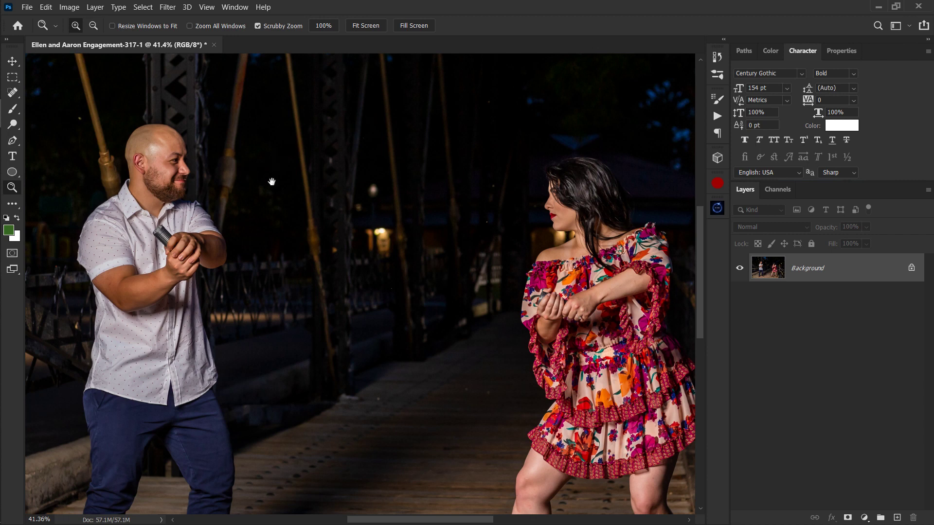
left_click_drag(254, 173, 287, 209)
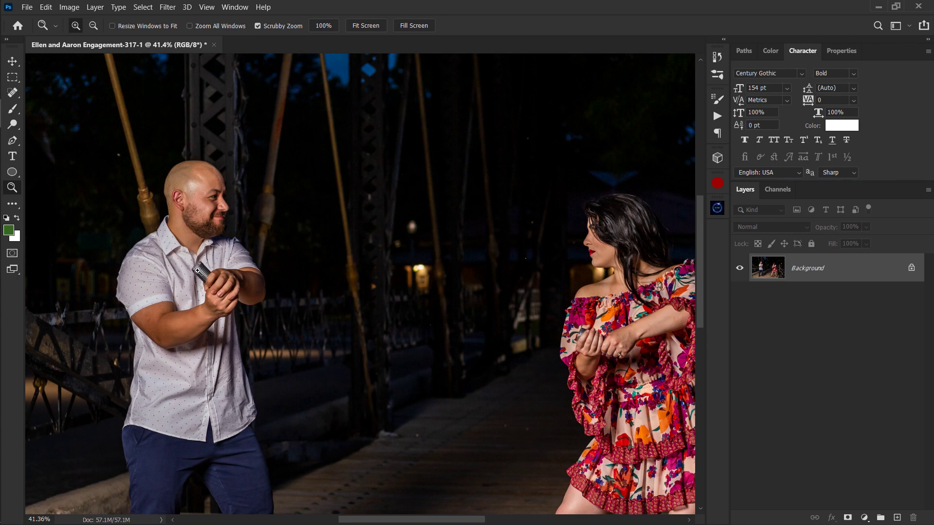
left_click_drag(198, 271, 422, 306)
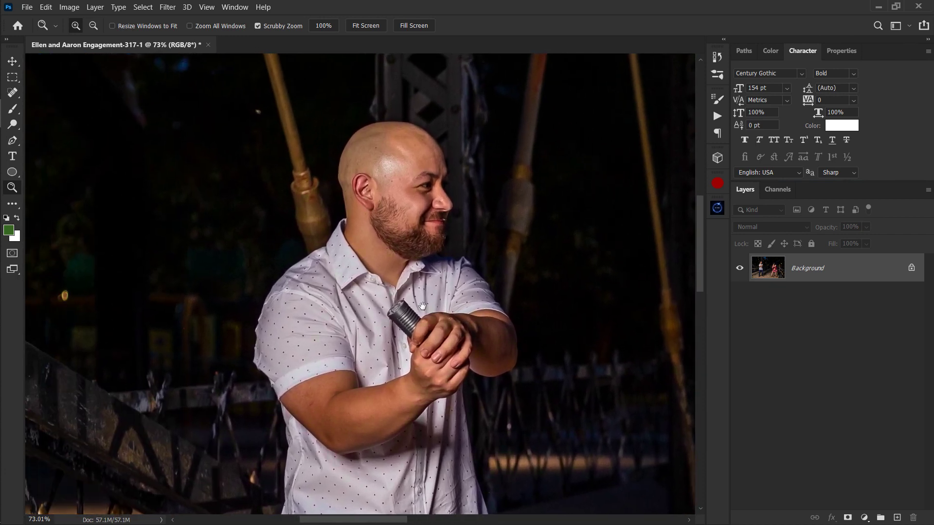
- Choose the Line Tool at 8 px weight and review its orange stroke colour and style
key("u")
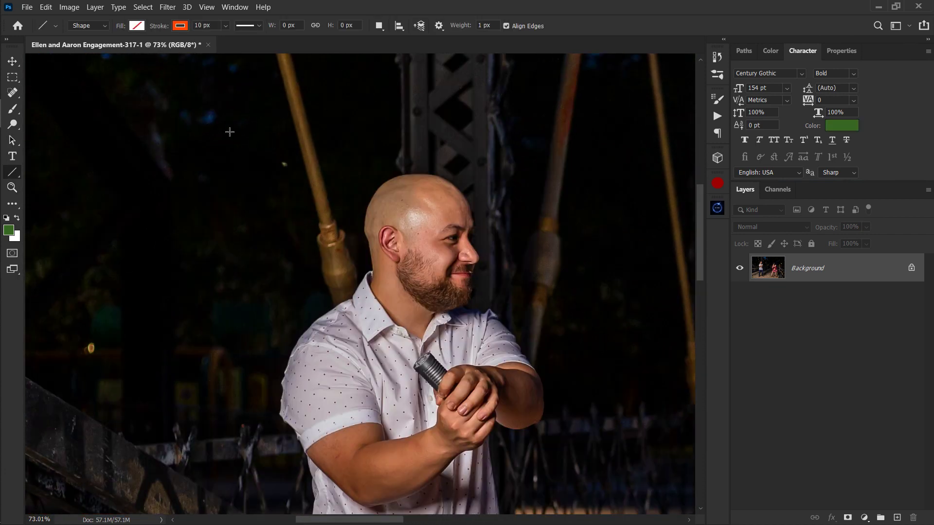
right_click(12, 172)
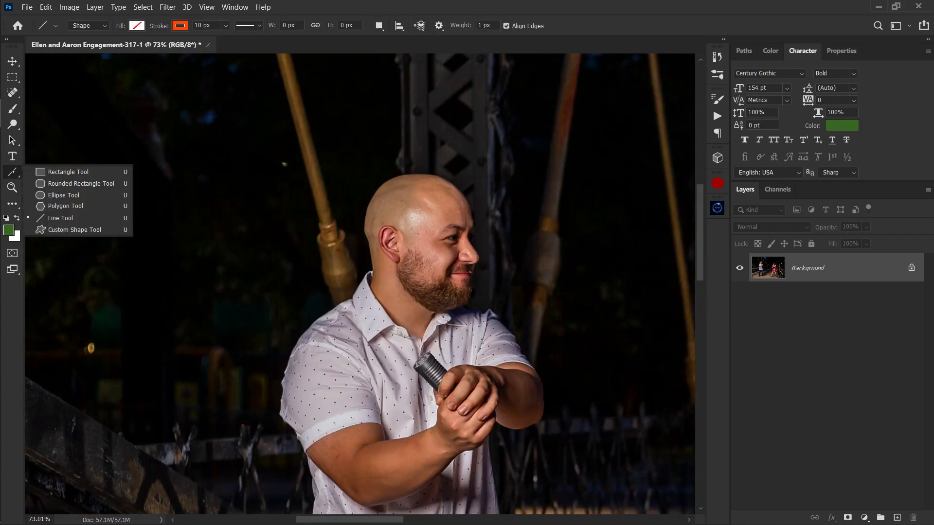
left_click(61, 219)
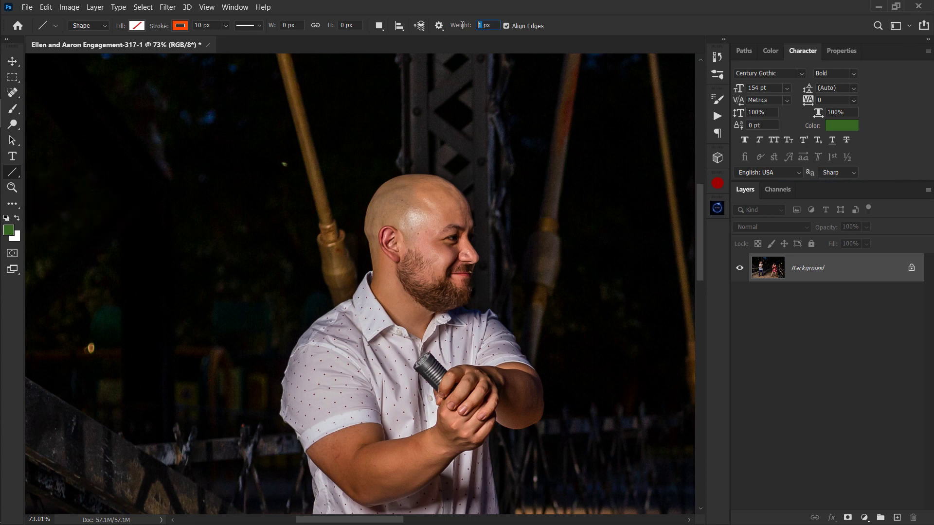
left_click(180, 25)
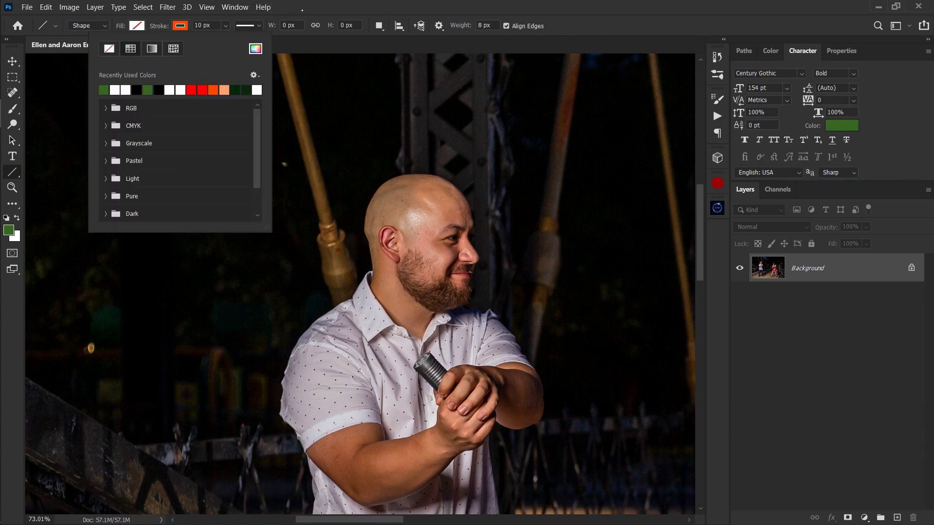
key("Escape")
left_click(253, 29)
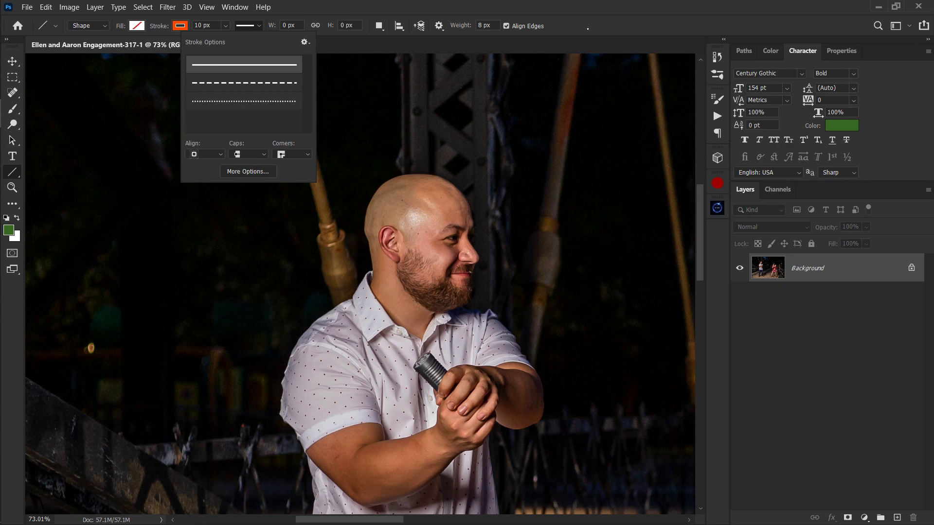
key("Escape")
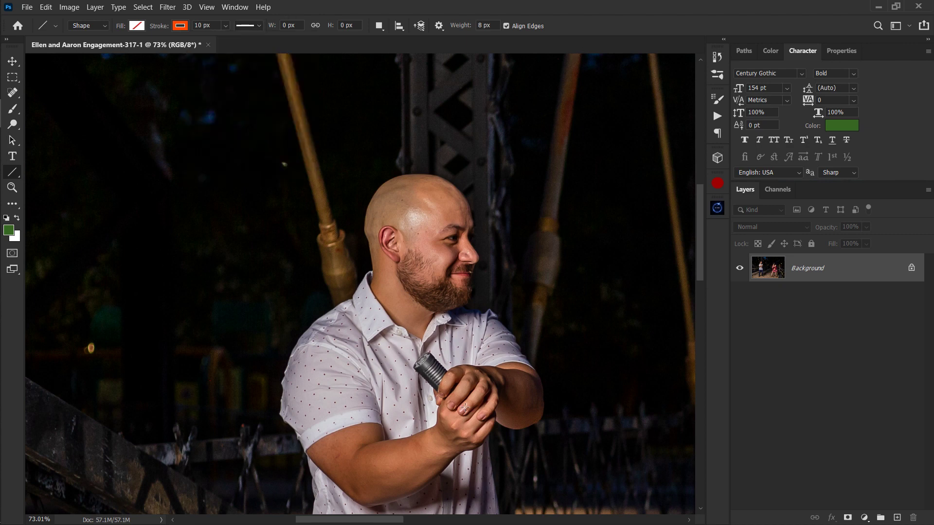
key("z")
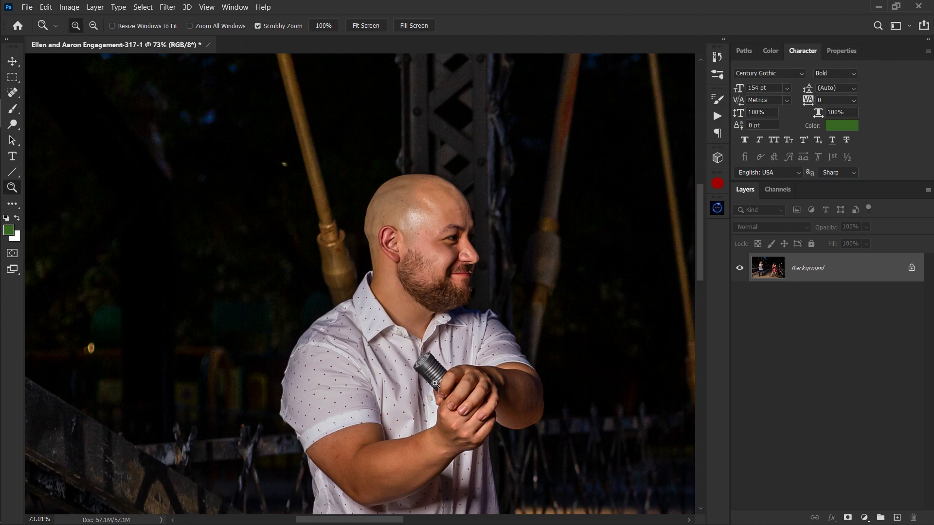
left_click_drag(434, 363, 434, 363)
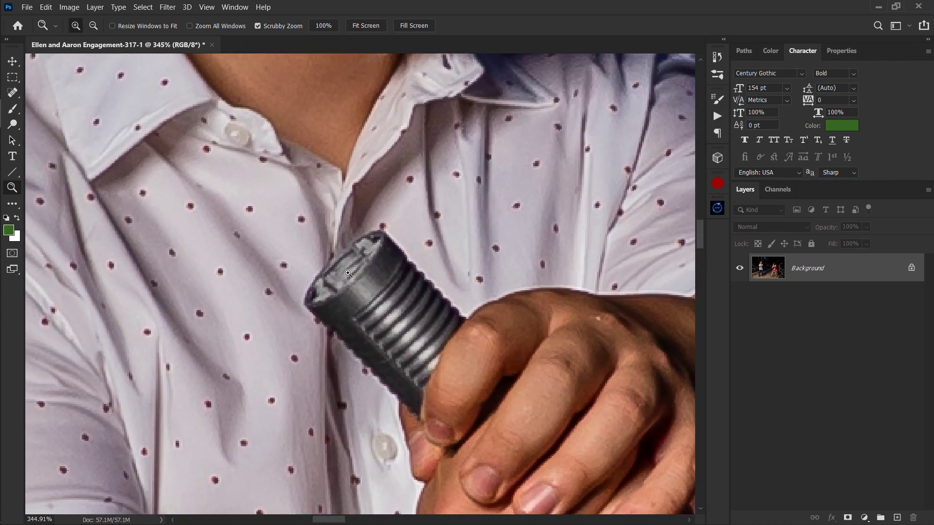
left_click_drag(347, 268, 417, 359)
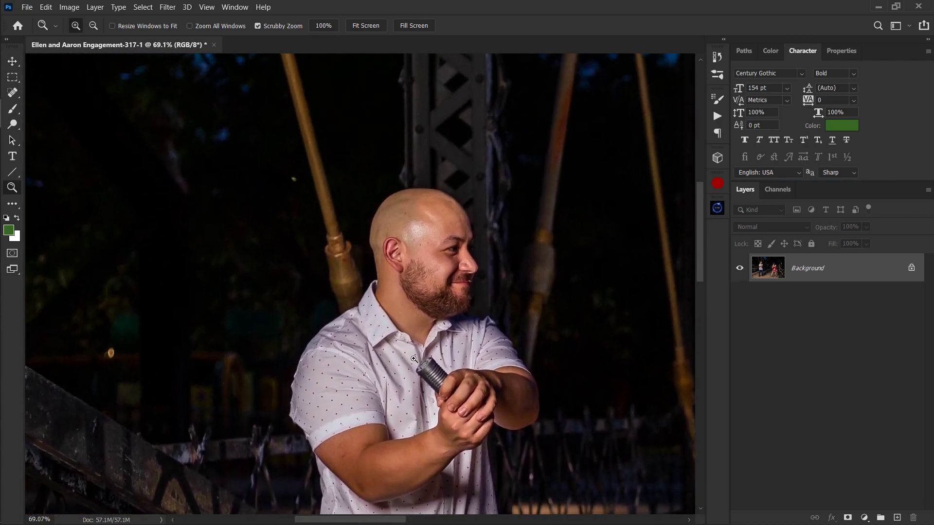
- Draw an orange blade line from the man's hilt up to the left and zoom in to check it
key("u")
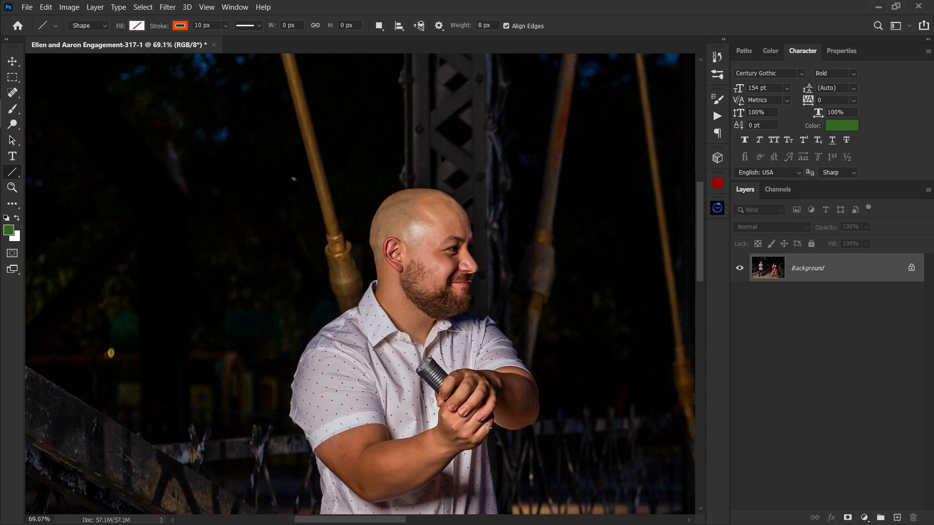
left_click_drag(488, 429, 145, 88)
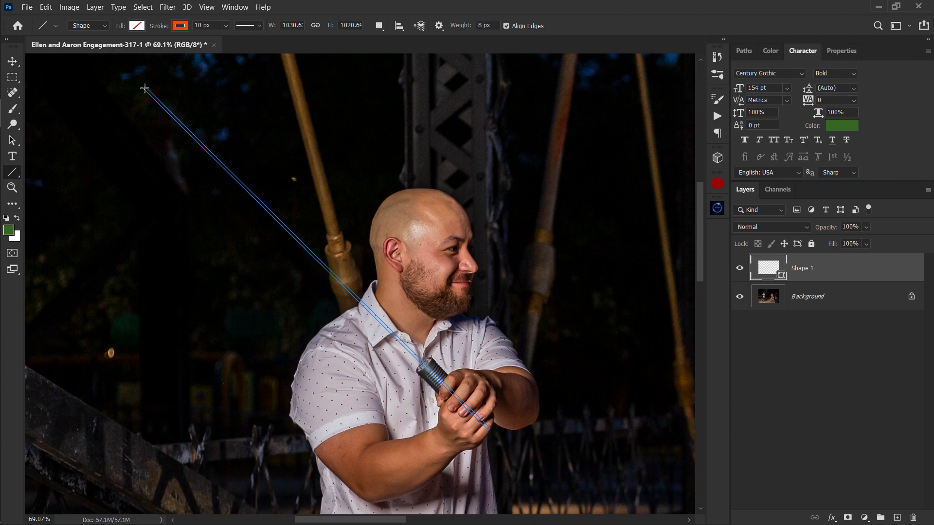
left_click(144, 88)
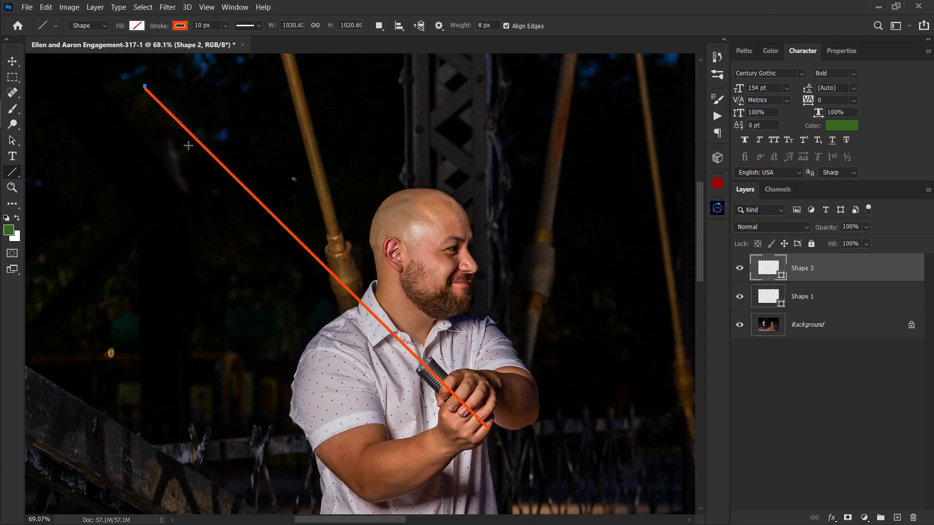
key("z")
left_click_drag(434, 384, 437, 326)
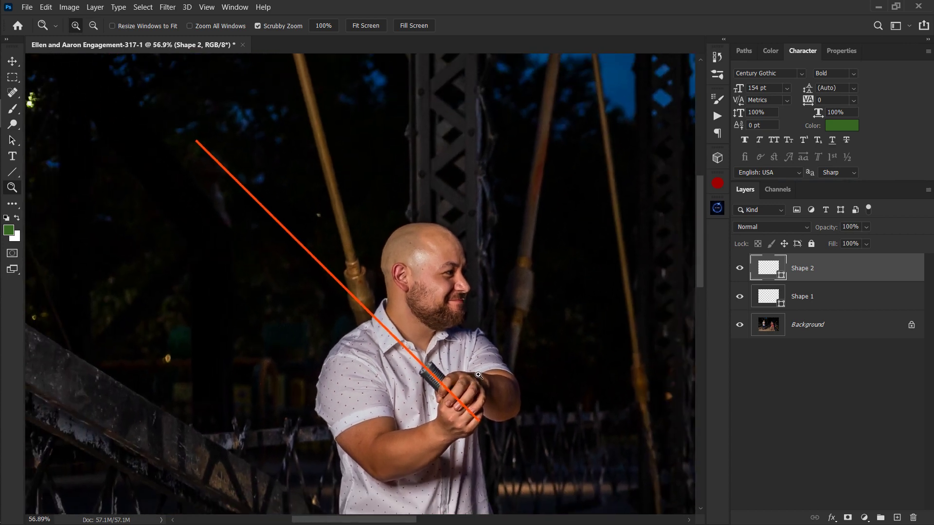
left_click_drag(494, 356, 477, 336)
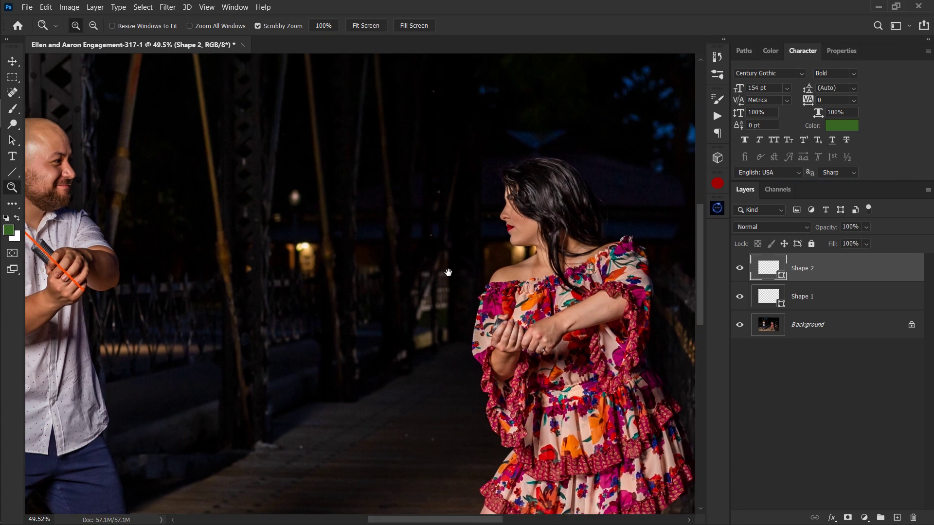
- Add the woman's orange blade line from her hilt, zooming around her hands
left_click_drag(448, 272, 471, 271)
key("u")
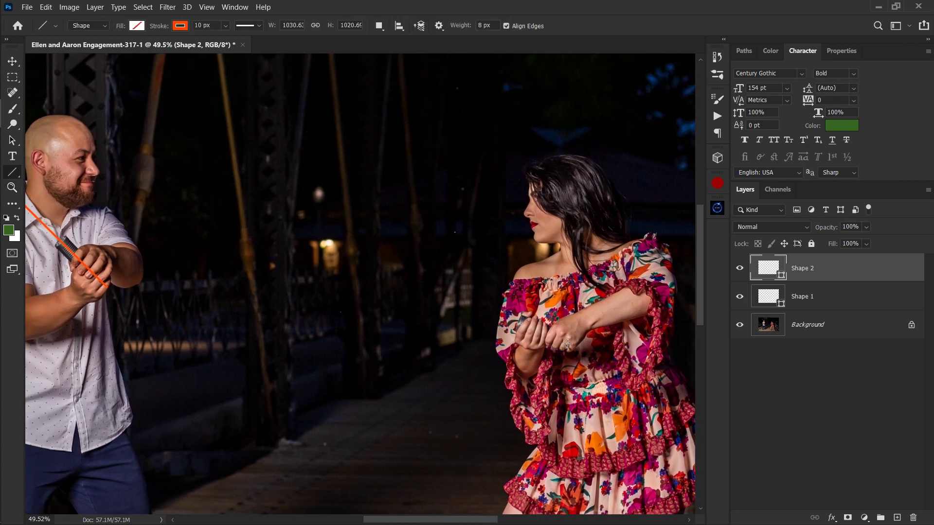
key("ctrl+space")
mouse_move(568, 345)
left_mouse_down()
mouse_move(596, 349)
mouse_move(40, 167)
left_mouse_up()
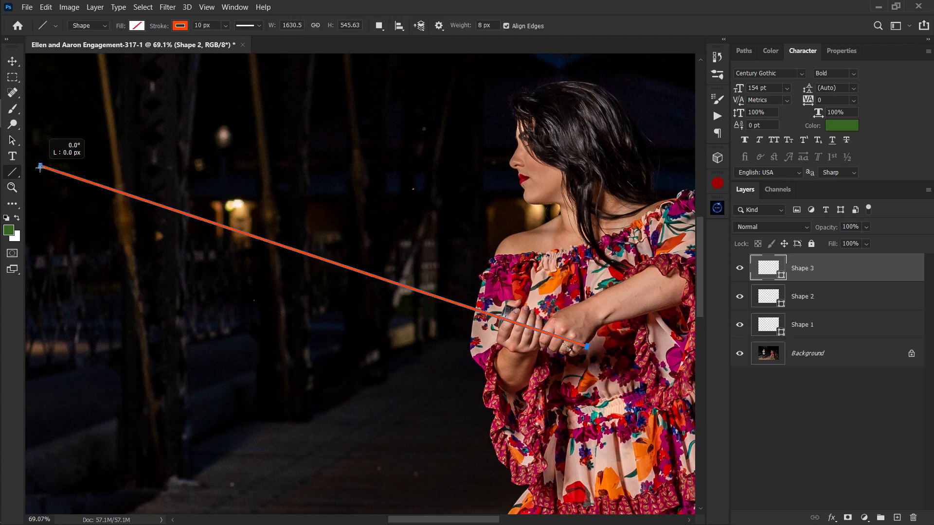
key("z")
left_click_drag(129, 183, 398, 299)
scroll(398, 300, "up", 4)
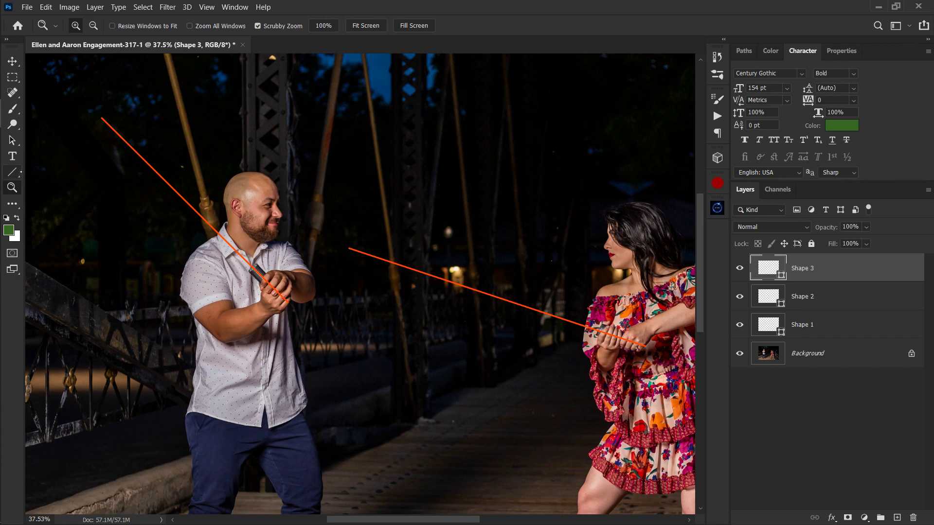
- Pick the path selection tool and zoom in on the woman's line and hands
left_click_drag(13, 140, 105, 219)
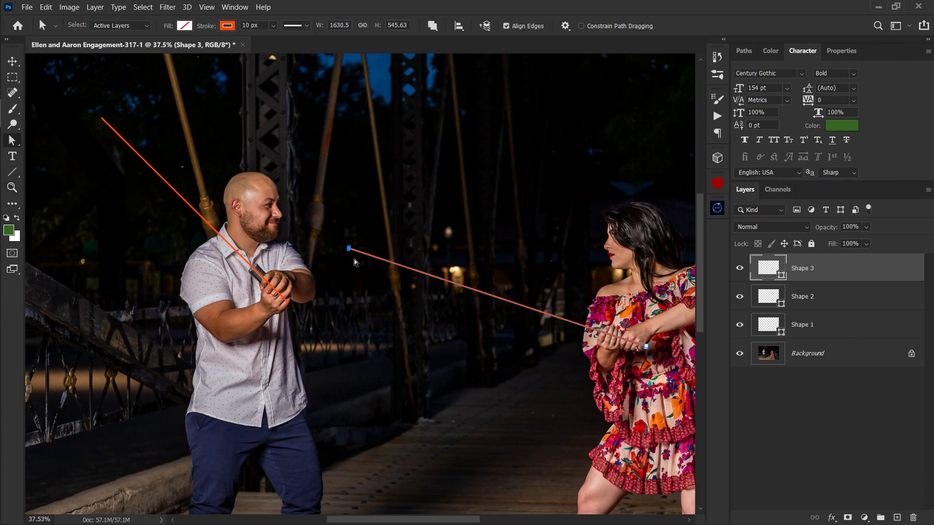
key("z")
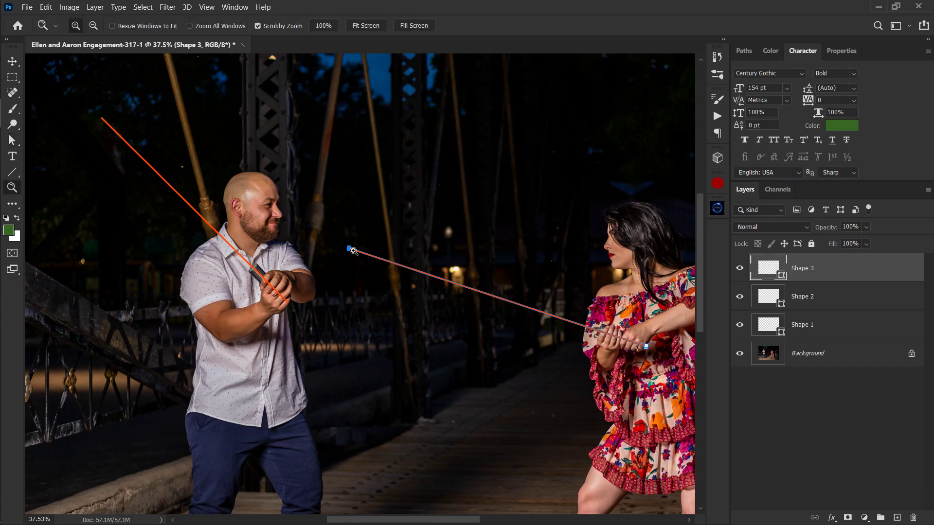
left_click_drag(353, 251, 486, 252)
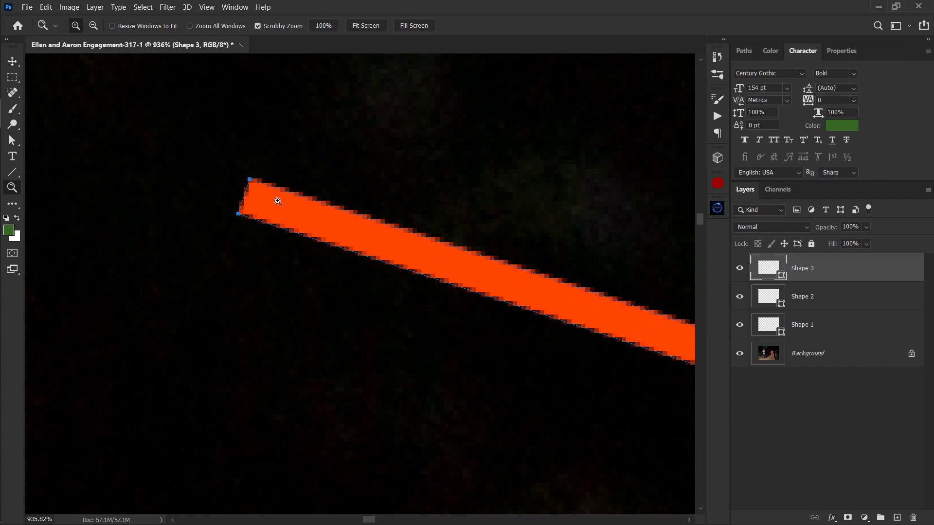
left_click_drag(278, 202, 146, 240)
left_click_drag(256, 221, 220, 255)
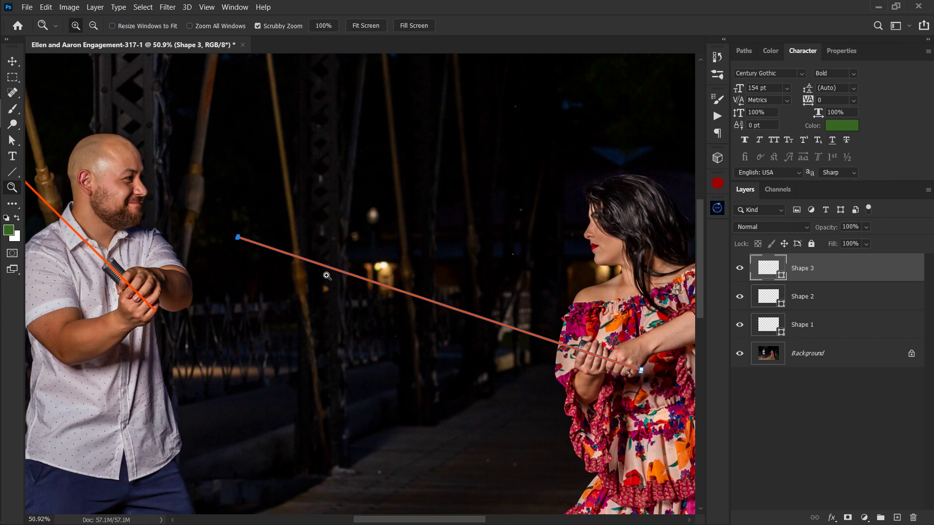
left_click_drag(327, 276, 225, 244)
left_click(12, 156)
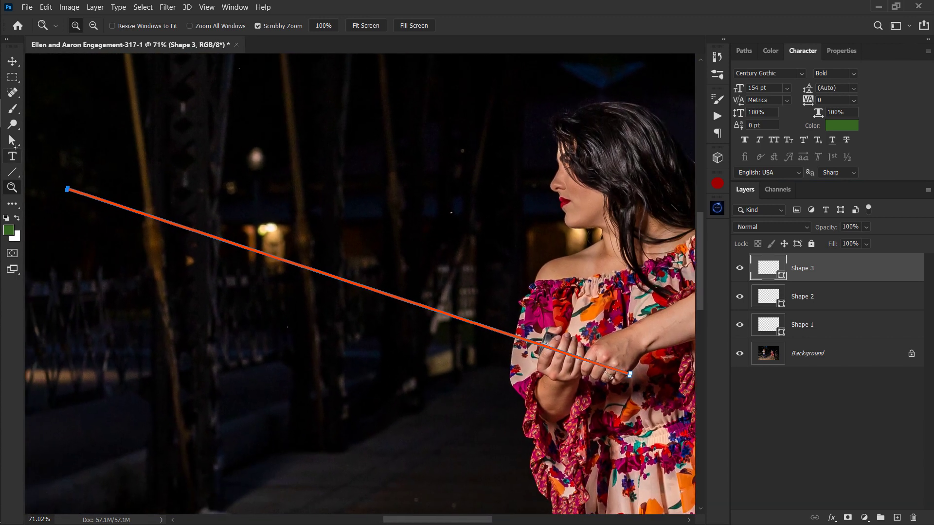
- With Direct Selection, drag Shape 3's left anchor to shorten her saber line
left_click(13, 140)
right_click(12, 141)
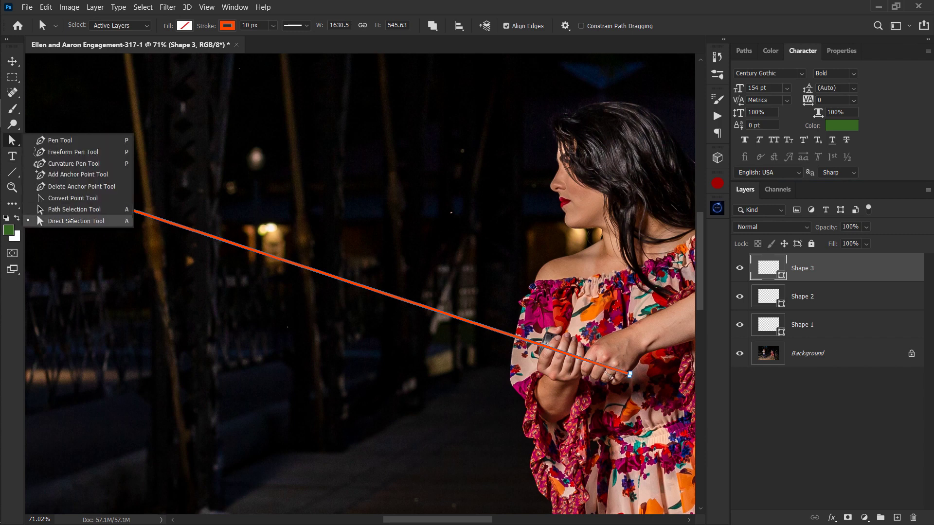
left_click(71, 220)
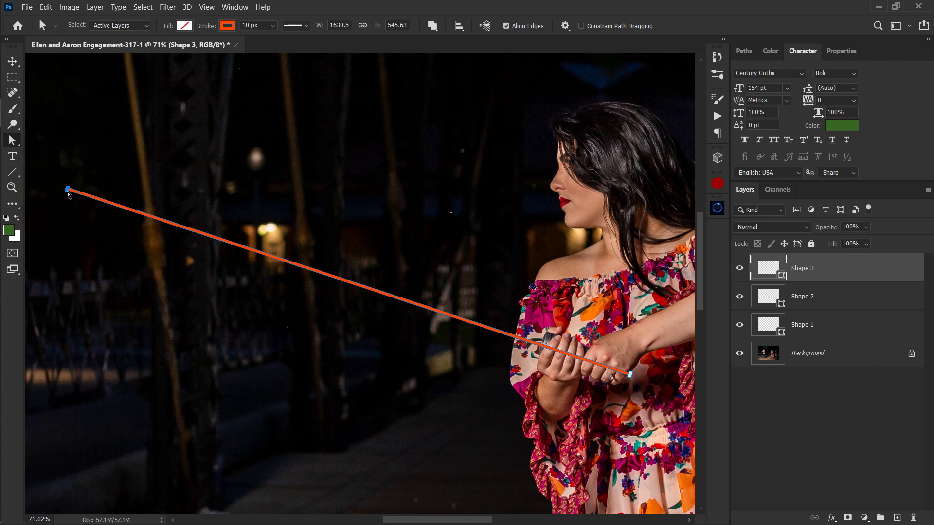
left_click(138, 212)
left_click(67, 189)
left_click(68, 190)
left_click_drag(70, 192, 438, 262)
left_click_drag(40, 135, 268, 247)
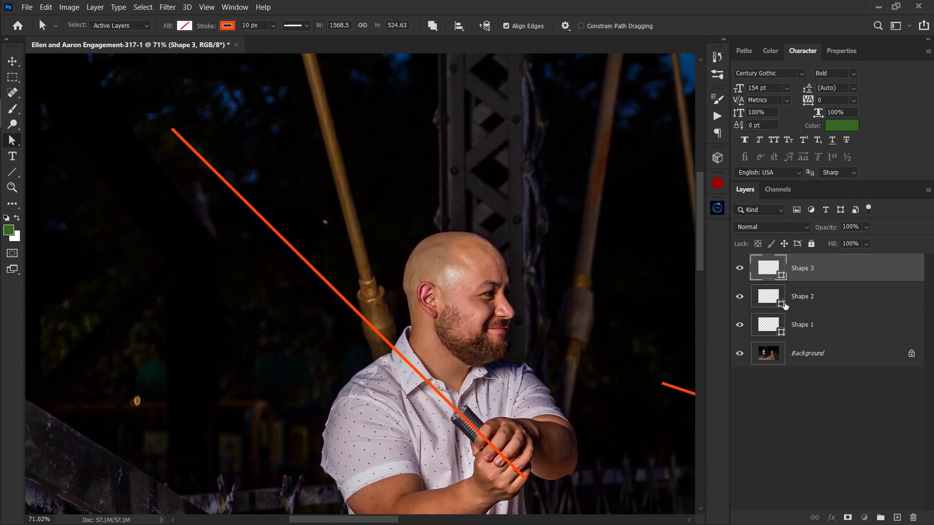
- Select Shape 1 and nudge its top anchor upward so his blade fits the hilt
left_click(781, 306)
left_click(784, 327)
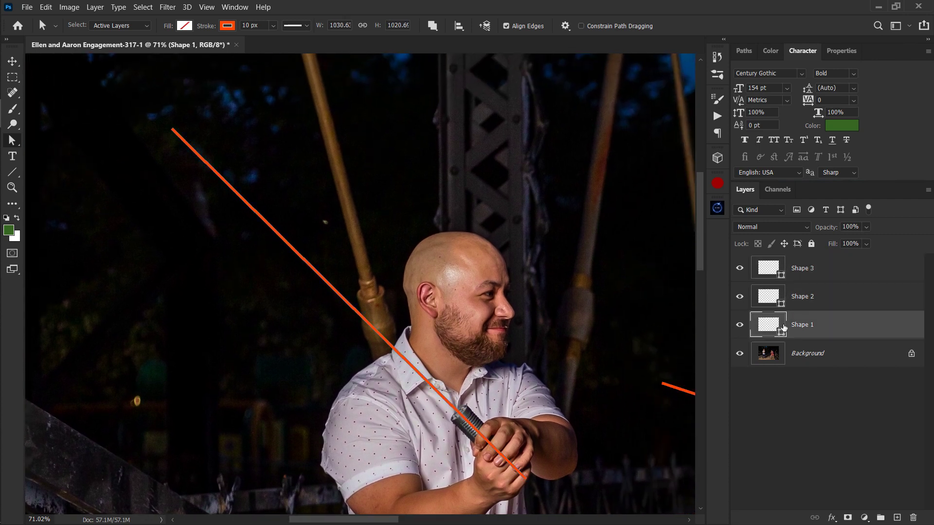
left_click(172, 129)
mouse_move(172, 134)
left_mouse_down()
mouse_move(146, 115)
mouse_move(177, 136)
mouse_move(138, 125)
mouse_move(157, 121)
left_mouse_up()
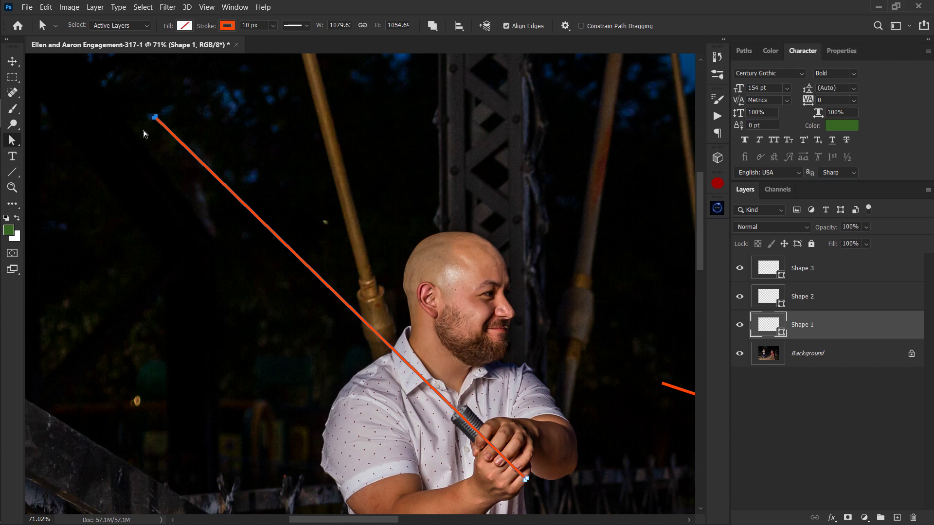
key("Up")
key("Up")
key("Up")
key("Up")
key("Up")
key("Up")
key("Up")
key("Up")
key("Up")
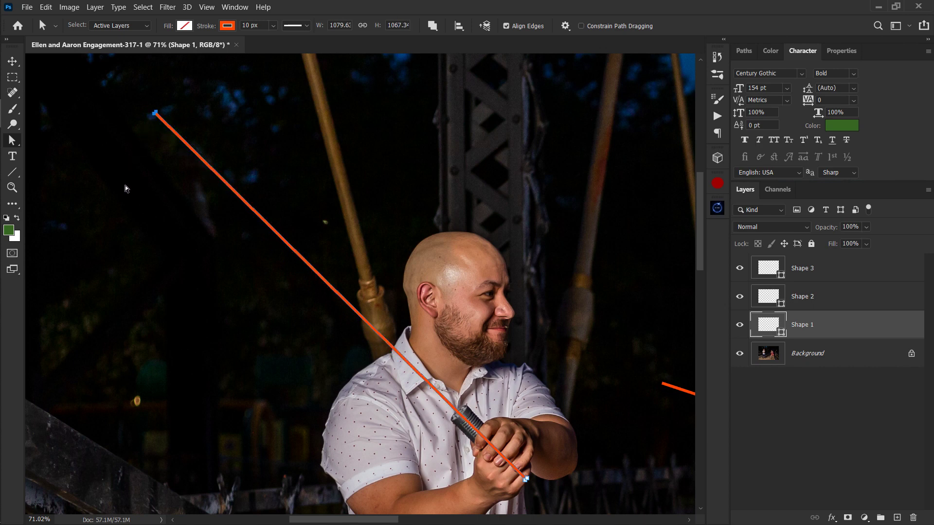
left_click_drag(155, 116, 156, 114)
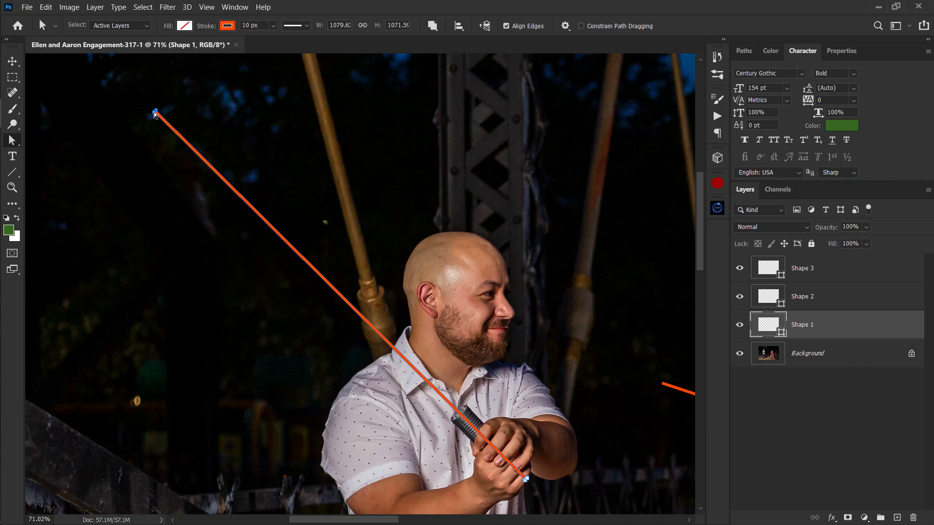
key("z")
left_click_drag(240, 177, 170, 200)
left_click_drag(389, 236, 343, 241)
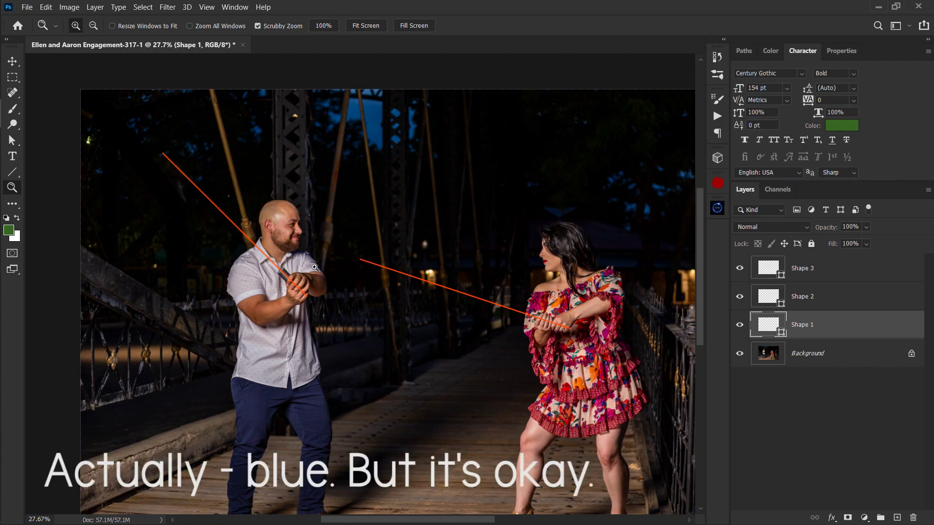
- Add a new empty layer above Shape 1 named 'Her saber'
left_click_drag(550, 323, 606, 329)
scroll(605, 336, "down", 3)
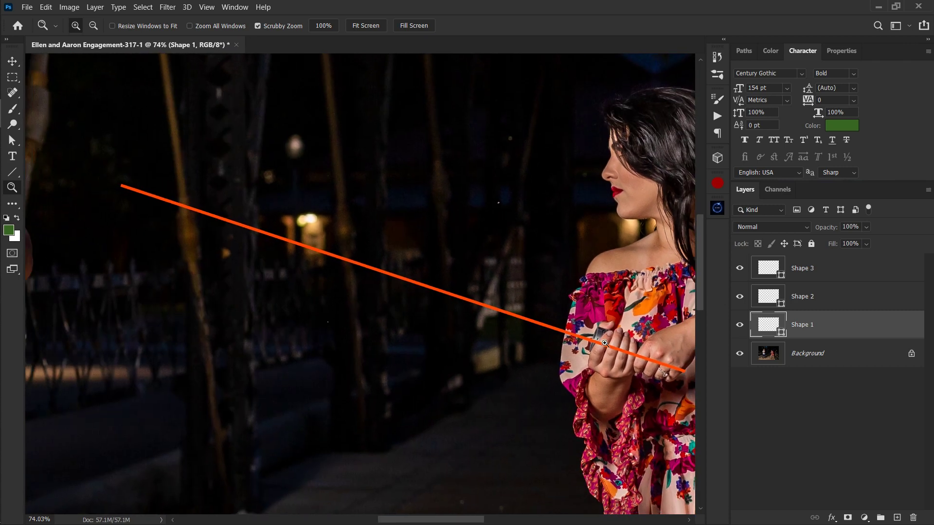
left_click(896, 518)
double_click(854, 329)
type("Her saber")
key("Return")
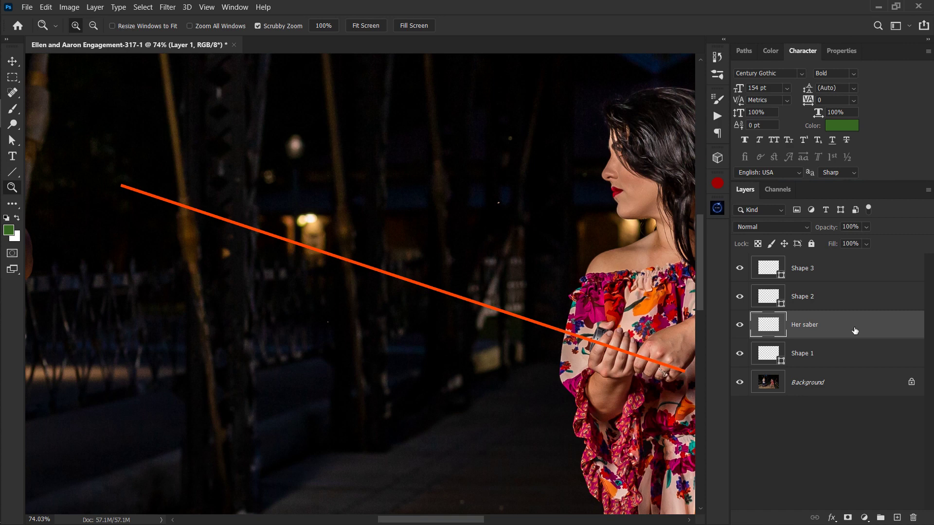
- Set the Brush to a hard round tip at 53% hardness with white as foreground
key("b")
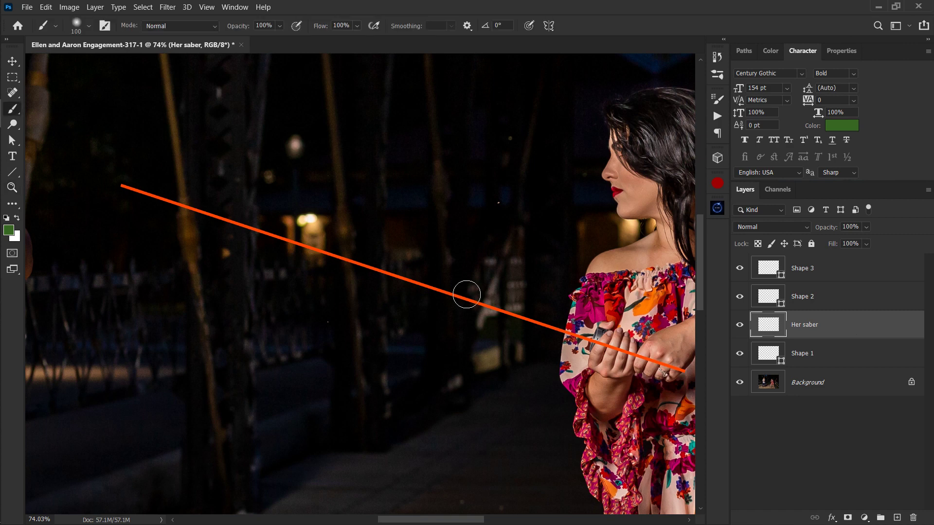
right_click(143, 119)
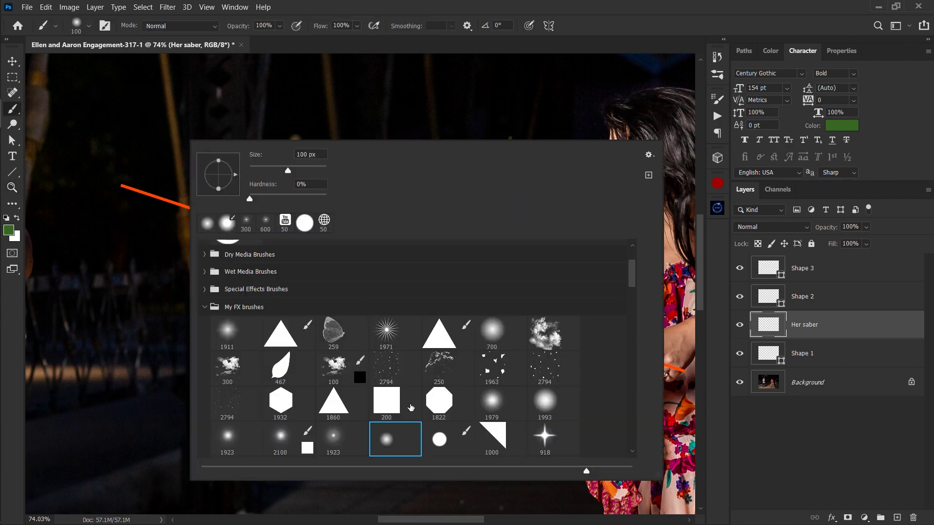
left_click(439, 445)
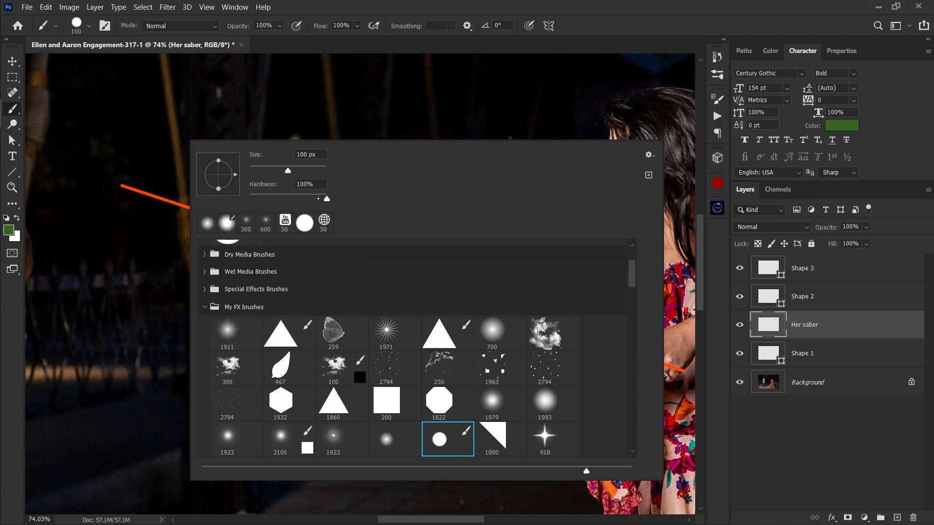
mouse_move(318, 198)
left_mouse_down()
mouse_move(290, 199)
mouse_move(335, 202)
mouse_move(242, 203)
mouse_move(312, 199)
left_mouse_up()
key("Return")
key("d")
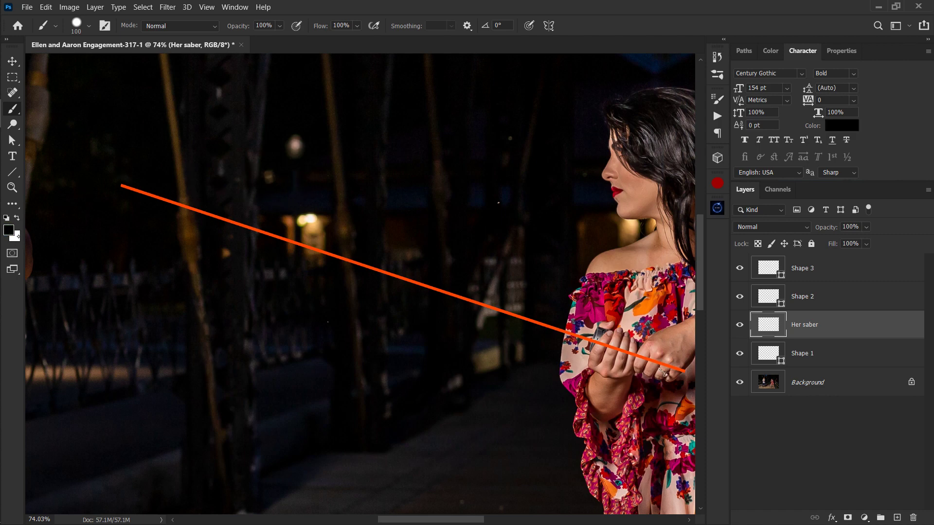
key("x")
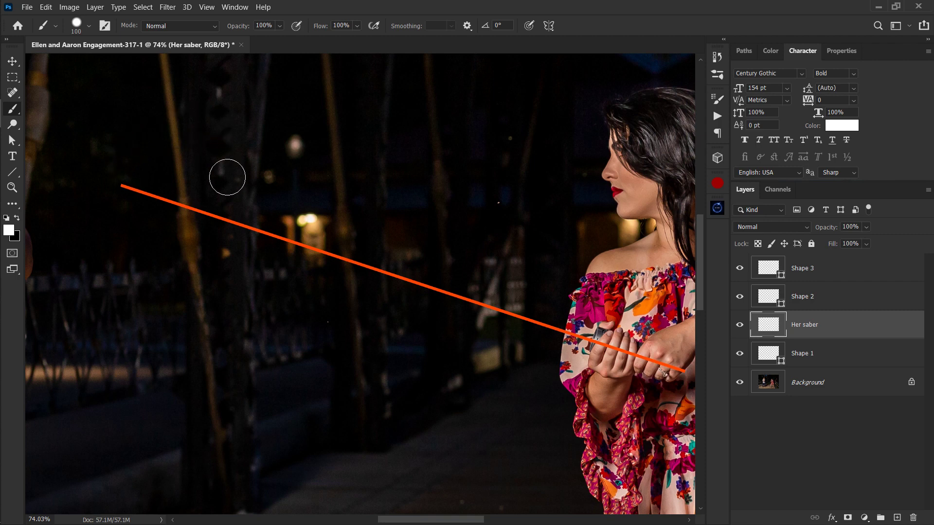
- Test white brush strokes at sizes 45 and 50 on her saber handle, undoing each
key("bracketleft")
key("bracketleft")
key("bracketleft")
key("bracketleft")
key("bracketleft")
key("bracketleft")
mouse_move(251, 202)
left_mouse_down()
mouse_move(280, 188)
mouse_move(239, 273)
mouse_move(263, 360)
left_mouse_up()
key("ctrl+z")
key("z")
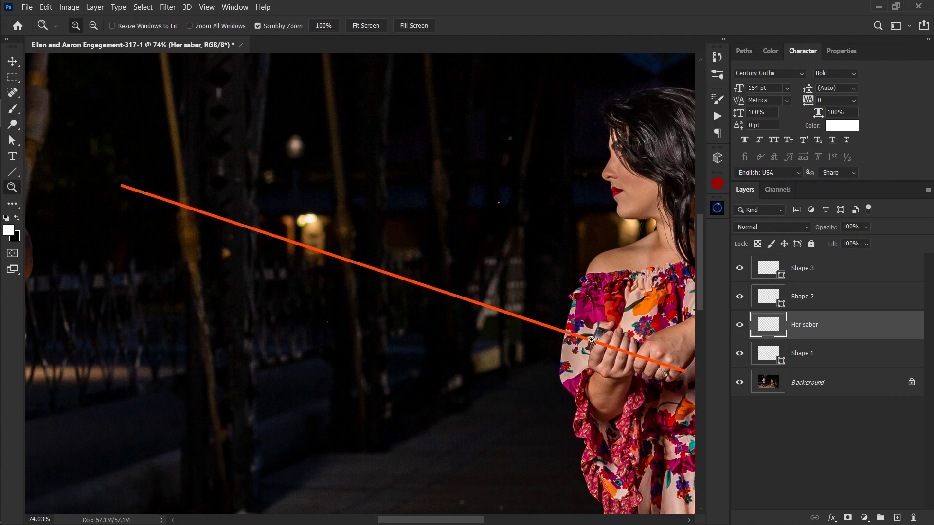
left_click_drag(591, 341, 600, 323)
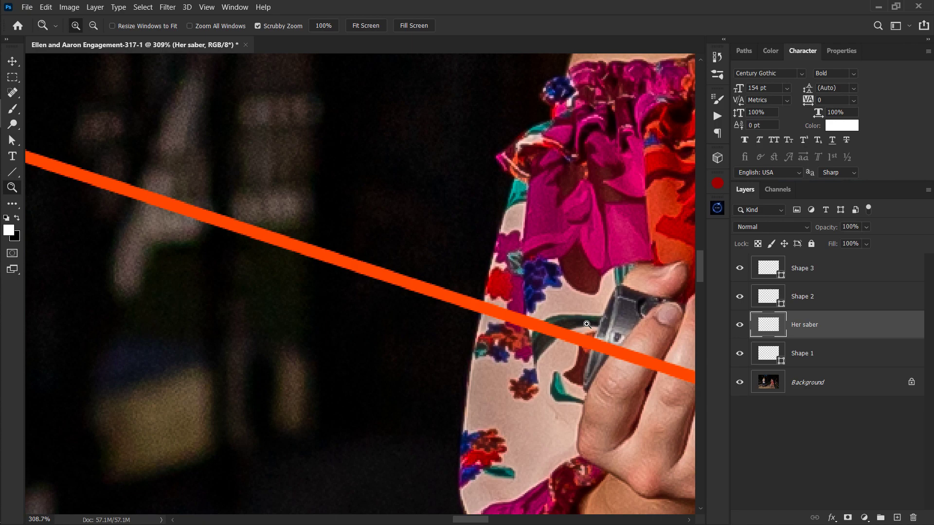
key("b")
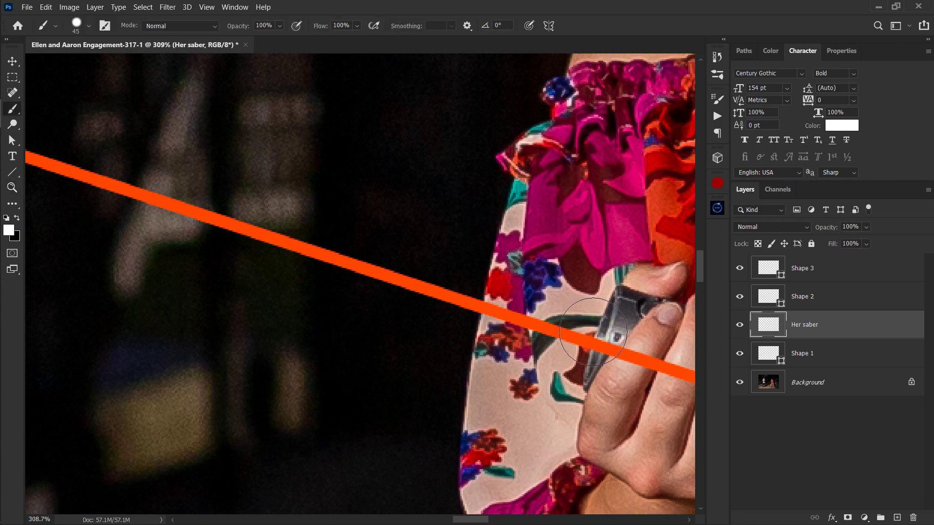
key("bracketright")
left_click(594, 332)
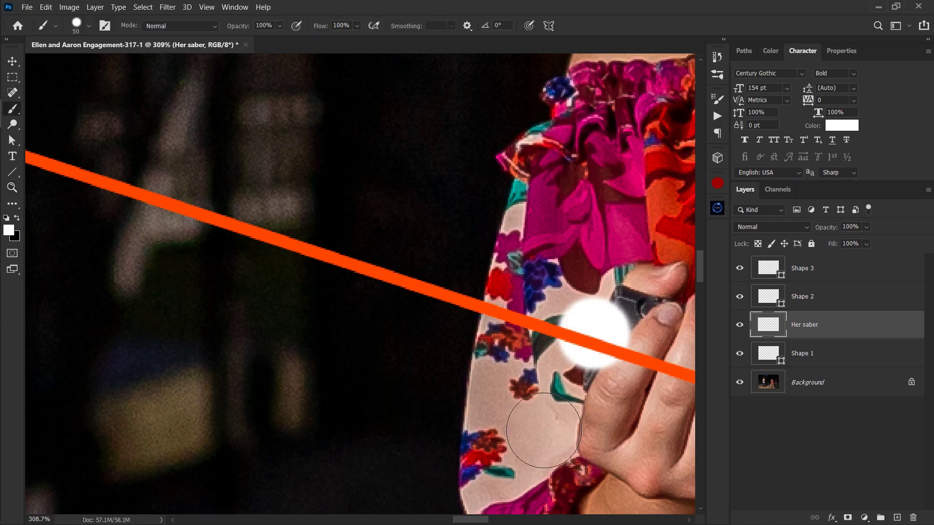
key("ctrl+z")
key("z")
mouse_move(600, 356)
left_mouse_down()
mouse_move(527, 356)
mouse_move(526, 364)
left_mouse_up()
- Paint a straight white stroke from her saber handle to the far end of the orange line
key("b")
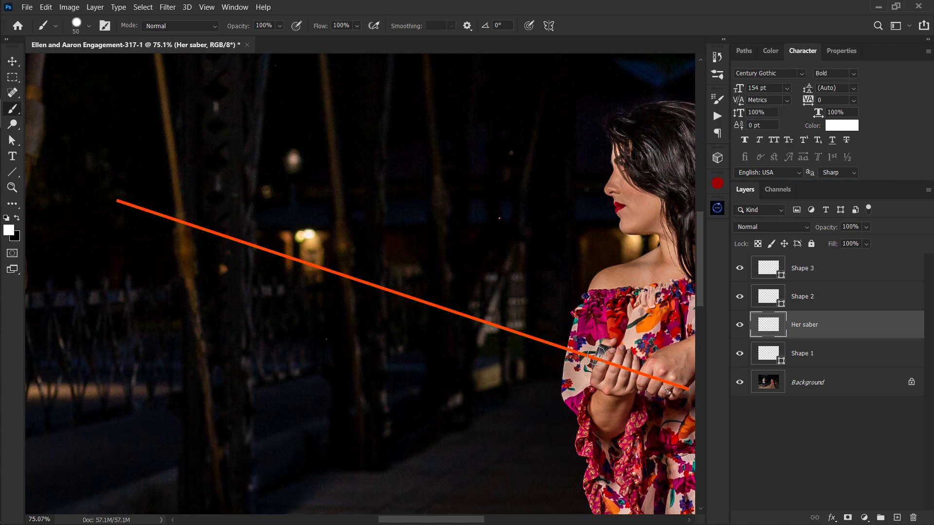
left_click(596, 357)
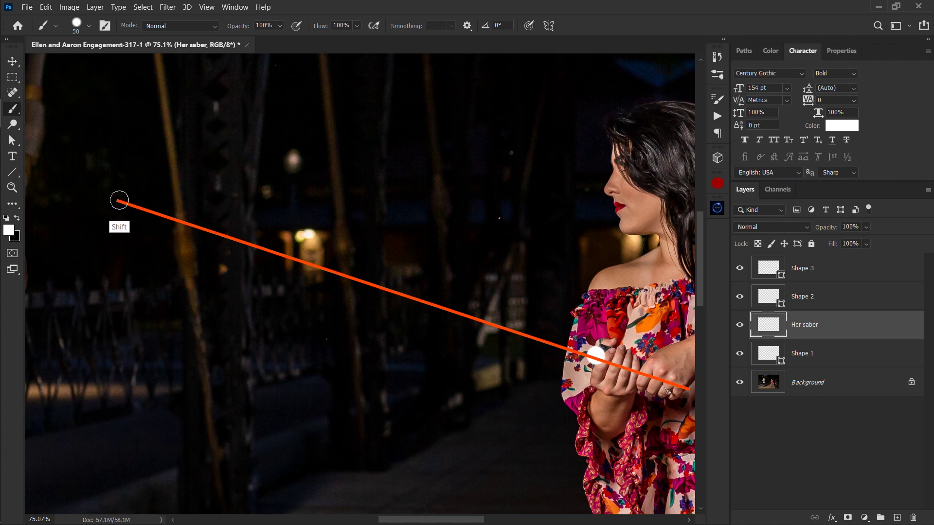
left_click(119, 201, "shift")
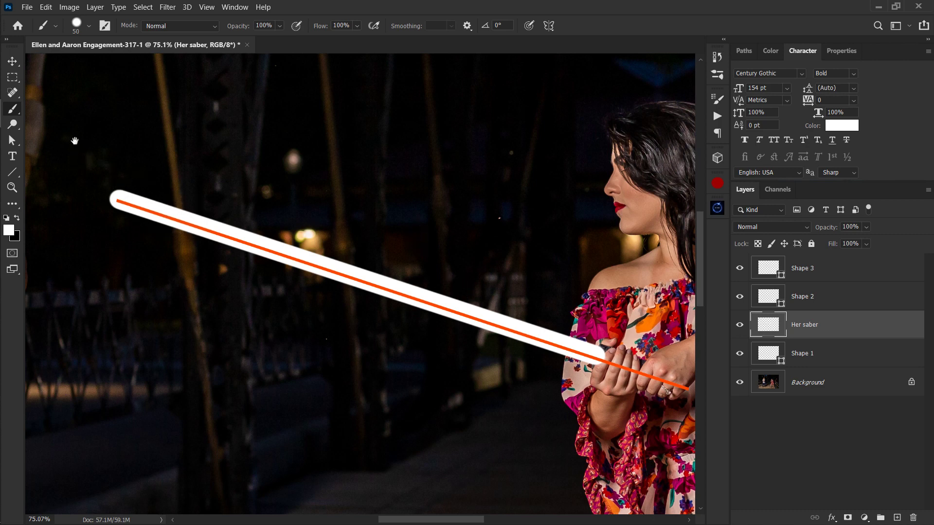
left_click_drag(74, 145, 598, 331)
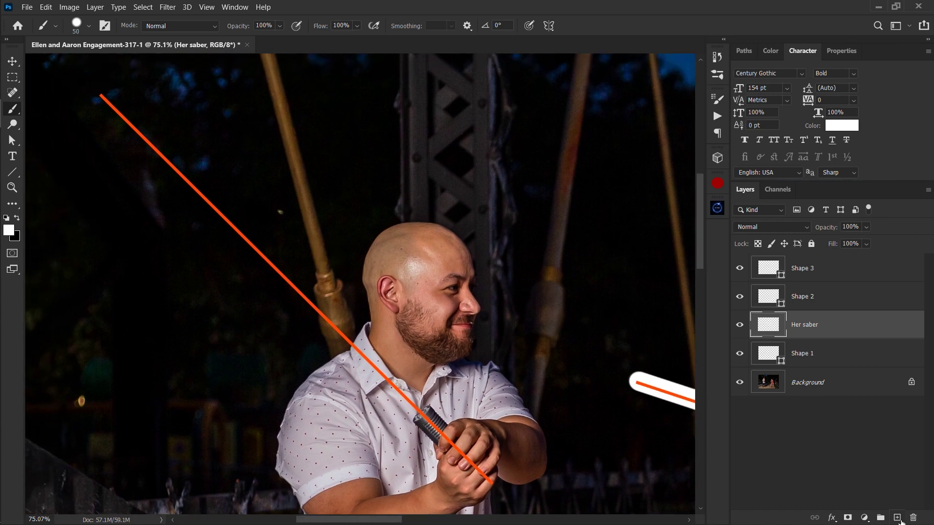
- Add a new layer above Her saber named 'His saber'
left_click(899, 519)
double_click(805, 327)
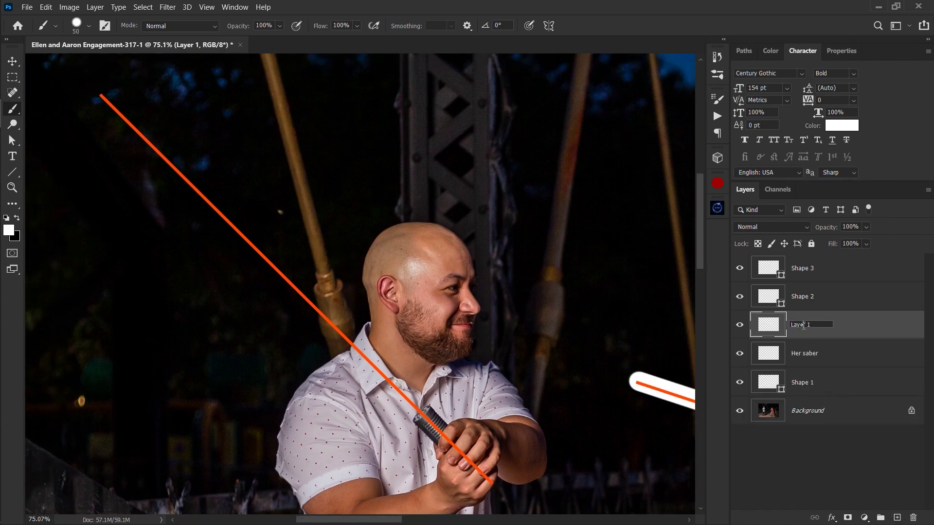
type("His saber")
key("Return")
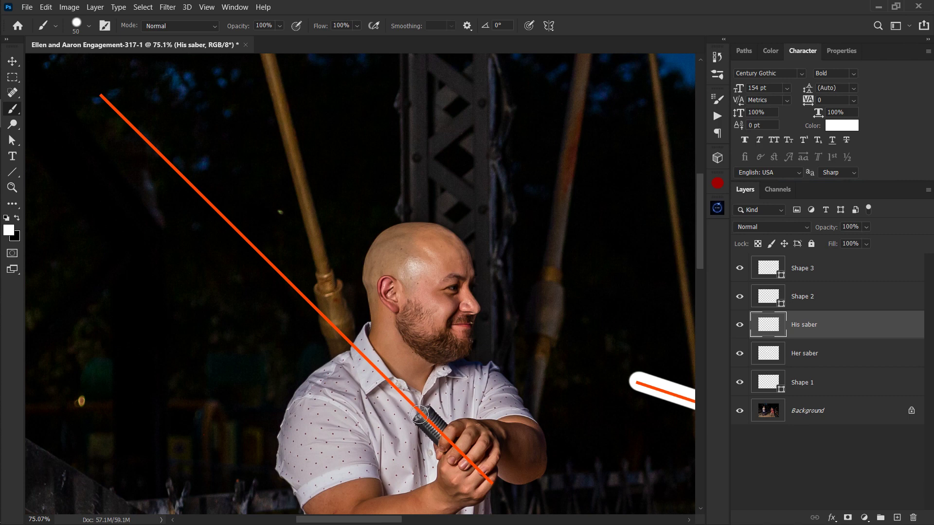
- Paint a straight 45 px white blade from the man's hilt to the guide line's top end
key("bracketleft")
left_click(421, 414)
key("shift")
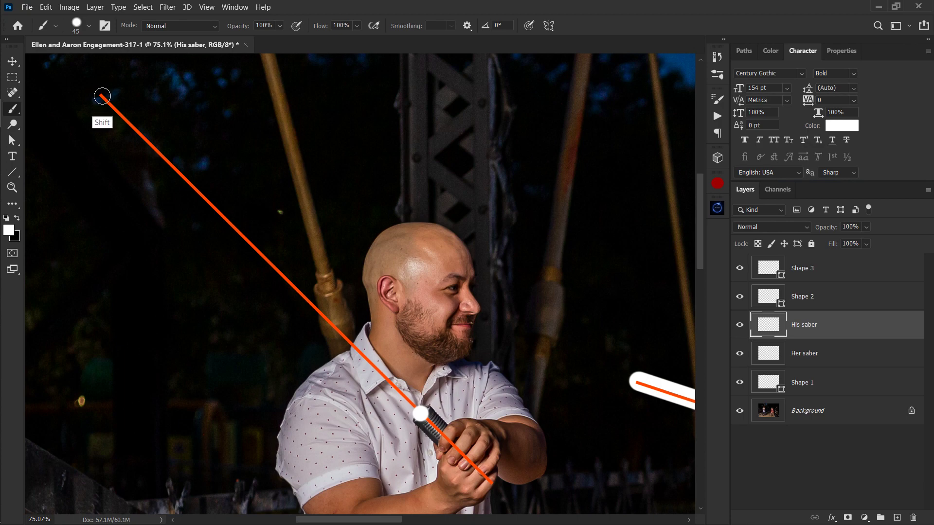
left_click(102, 96, "shift")
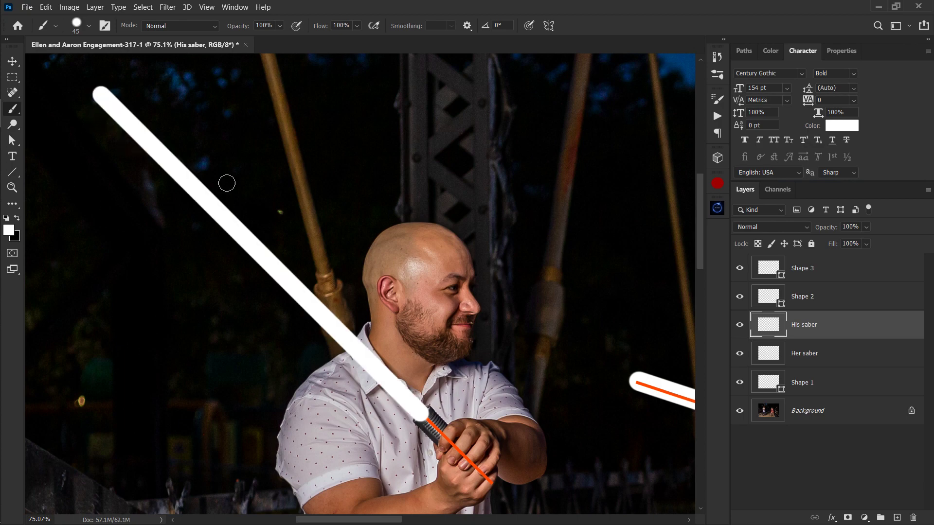
key("z")
scroll(398, 227, "down", 5)
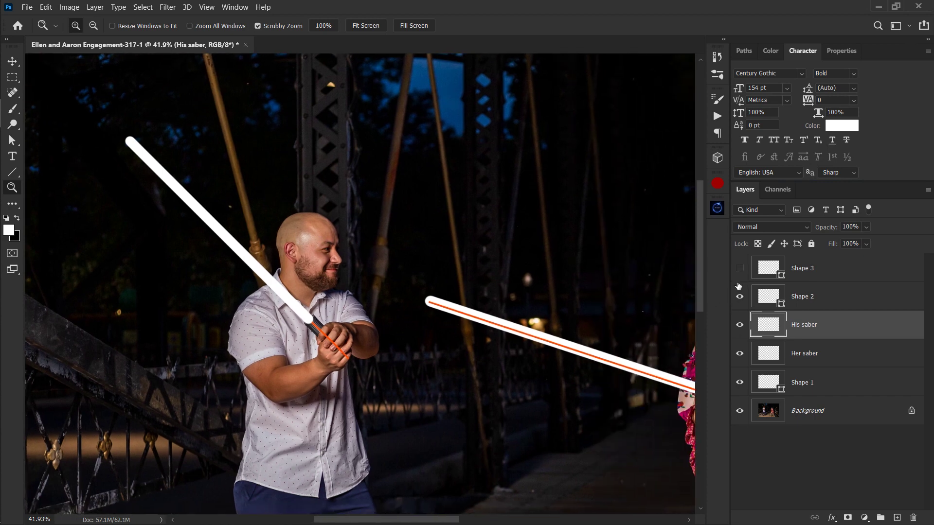
- Hide the Shape 2 and Shape 1 guide lines and zoom in on the woman's hands
left_click(740, 296)
left_click(740, 384)
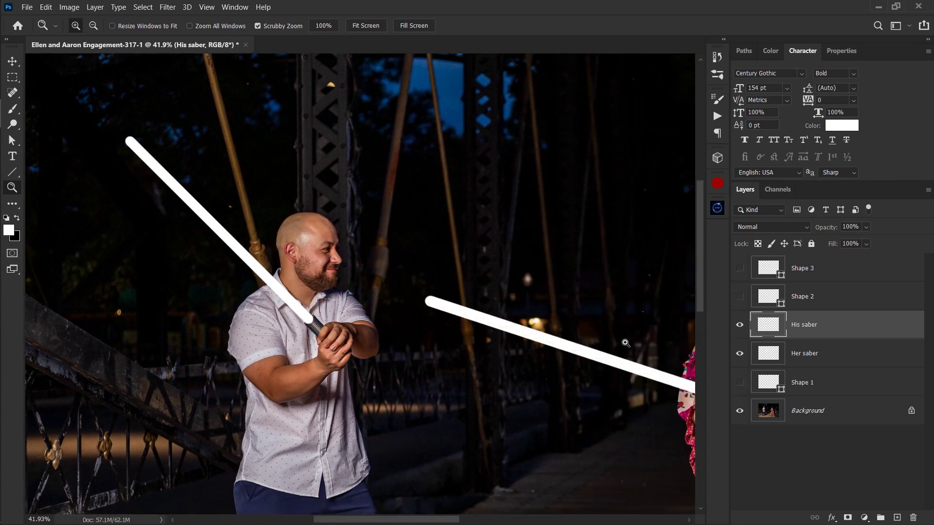
left_click_drag(522, 284, 441, 283)
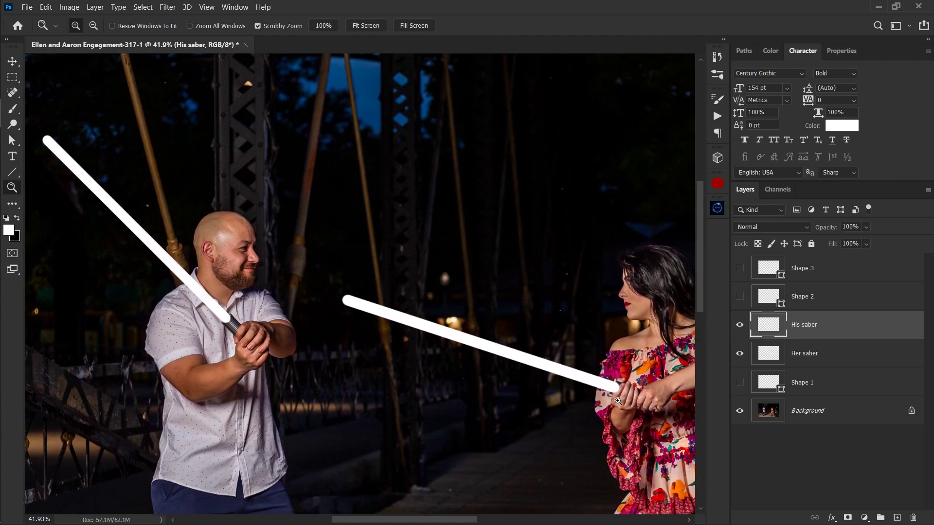
left_click_drag(618, 401, 671, 316)
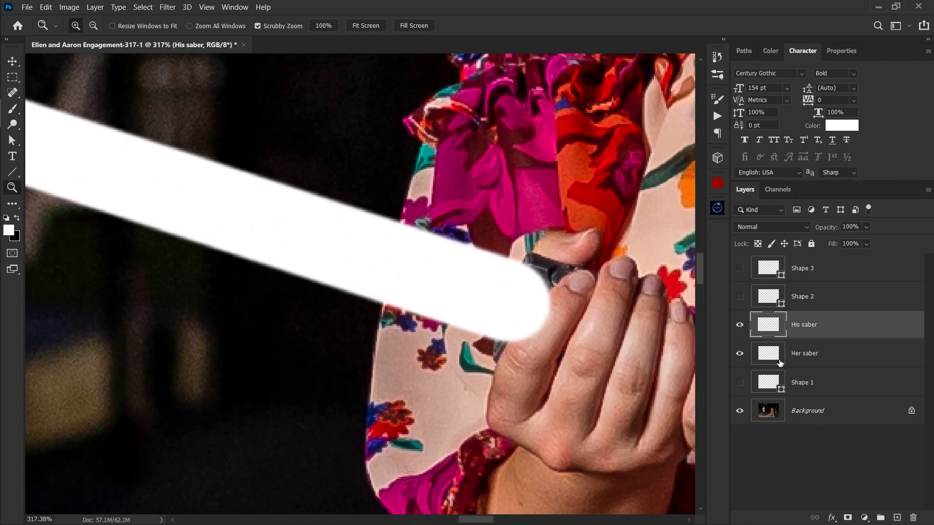
- Set Her saber to 56% opacity and erase the blade where it covers her hilt
left_click(770, 362)
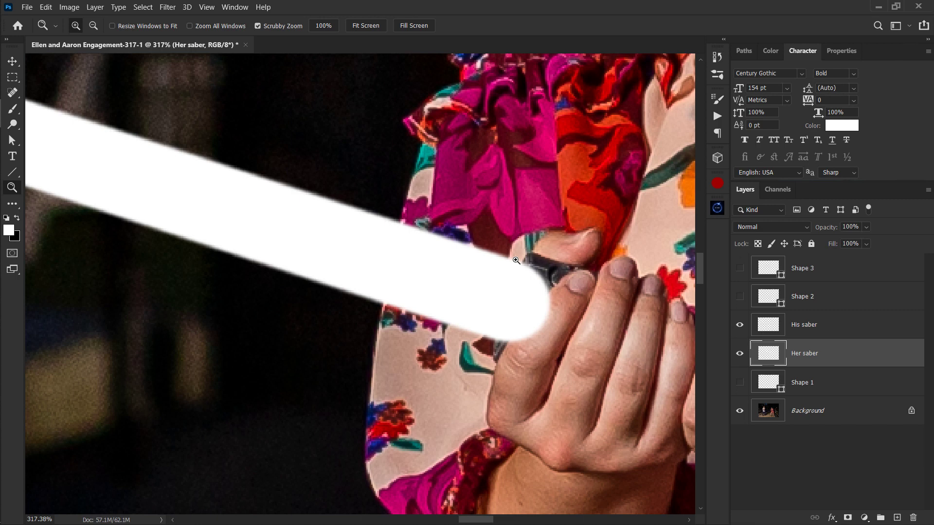
key("e")
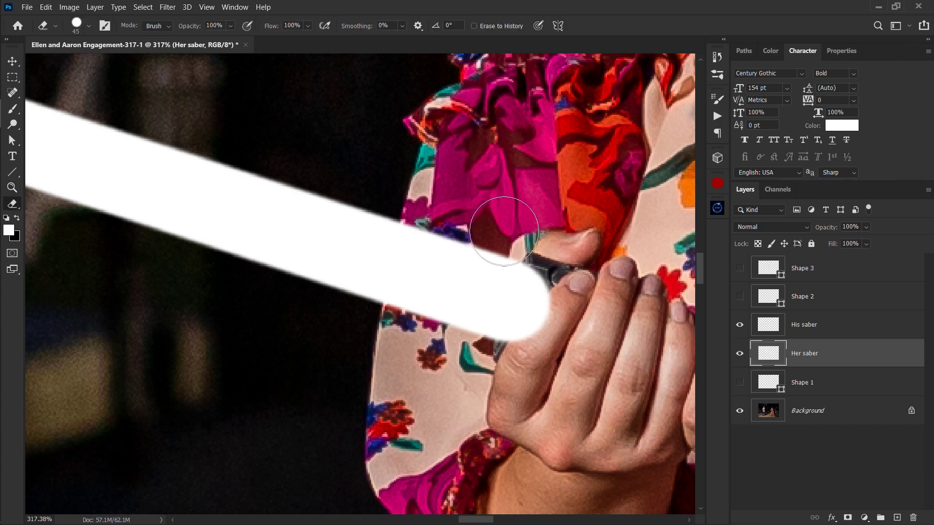
key("bracketleft")
key("bracketleft")
key("bracketleft")
key("bracketleft")
key("bracketleft")
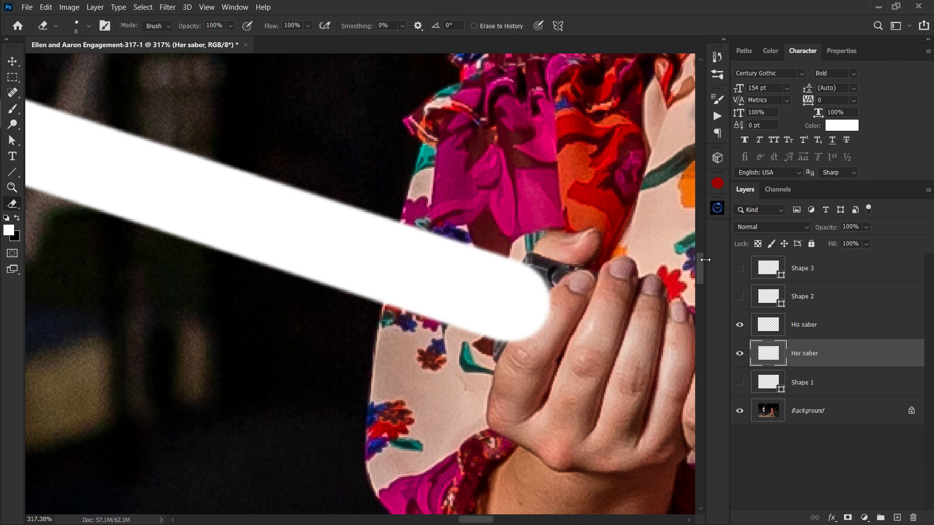
left_click_drag(826, 231, 804, 231)
key("z")
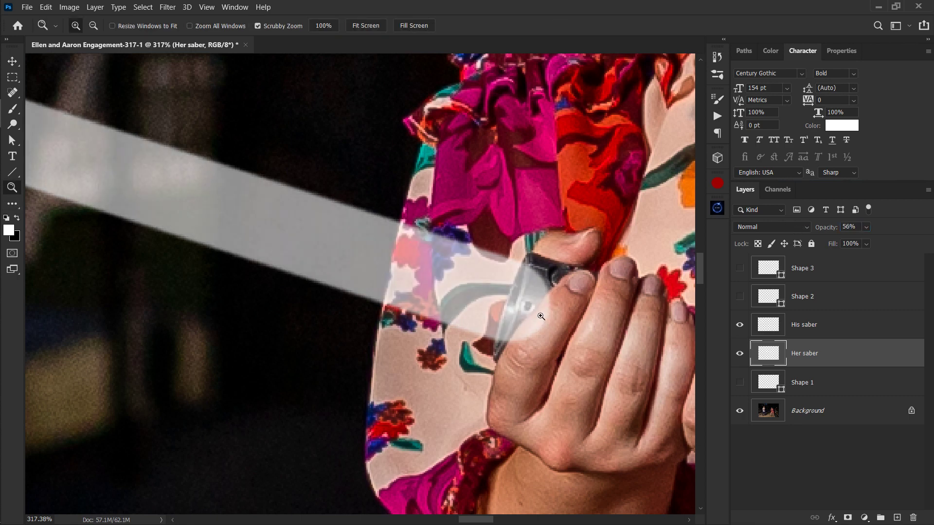
key("e")
key("bracketright")
key("bracketright")
mouse_move(541, 303)
left_mouse_down()
mouse_move(569, 313)
mouse_move(485, 380)
mouse_move(542, 286)
mouse_move(513, 331)
mouse_move(537, 268)
mouse_move(513, 329)
mouse_move(541, 209)
mouse_move(538, 243)
mouse_move(541, 236)
mouse_move(556, 271)
mouse_move(577, 275)
mouse_move(552, 300)
mouse_move(536, 288)
mouse_move(550, 231)
mouse_move(542, 215)
mouse_move(498, 371)
mouse_move(515, 328)
mouse_move(486, 386)
mouse_move(524, 302)
mouse_move(531, 275)
mouse_move(518, 312)
mouse_move(539, 207)
mouse_move(542, 236)
mouse_move(491, 381)
mouse_move(508, 340)
mouse_move(410, 298)
left_mouse_up()
key("x")
key("z")
key("e")
- Set His saber to 68% opacity and erase the blade off the man's hilt
key("z")
left_click_drag(262, 239, 632, 253)
left_click_drag(99, 218, 342, 242)
left_click(768, 331)
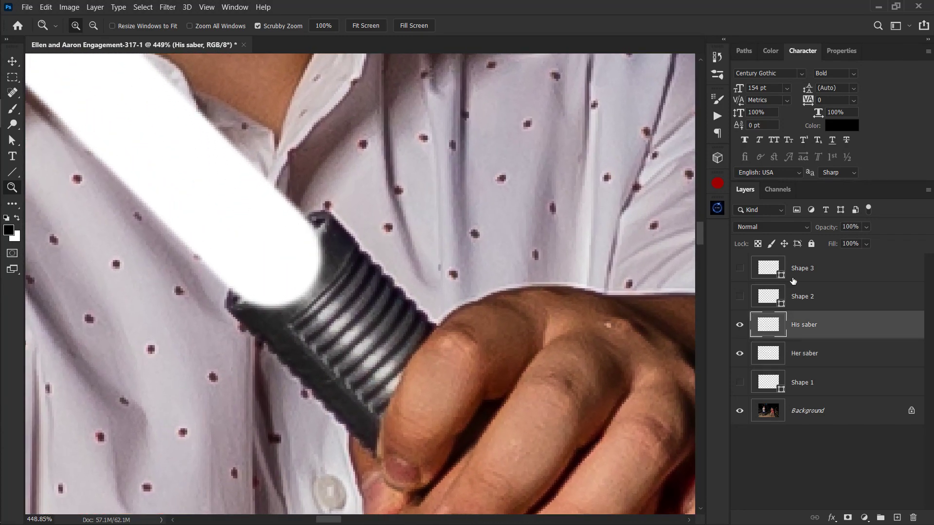
left_click_drag(829, 232, 812, 227)
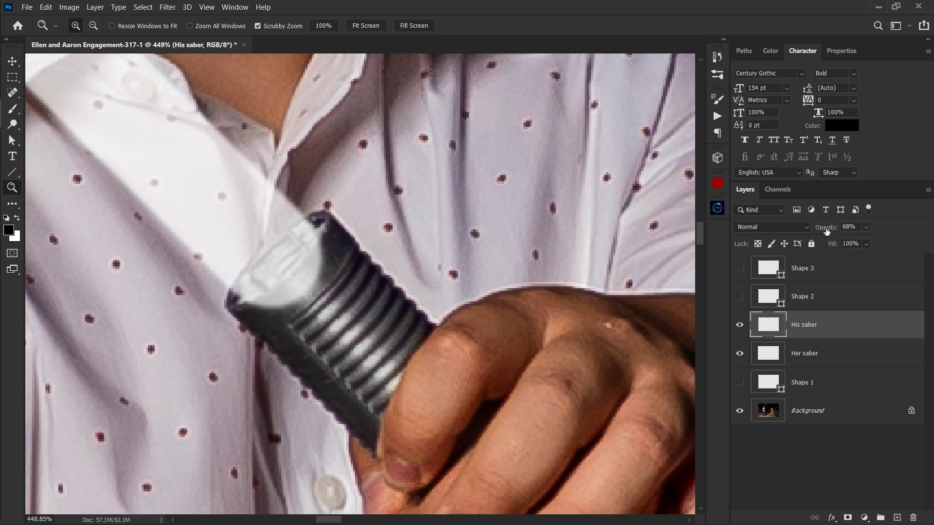
key("e")
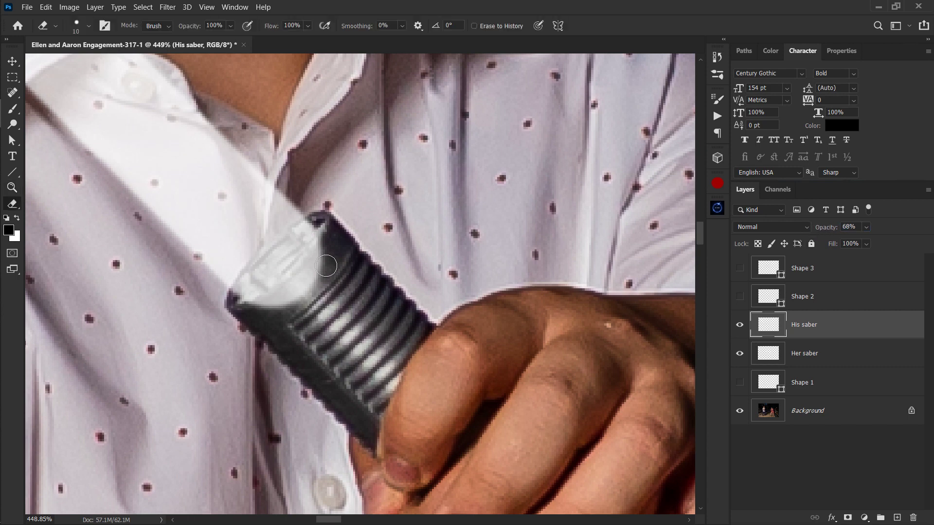
mouse_move(326, 247)
left_mouse_down()
mouse_move(244, 320)
mouse_move(301, 285)
mouse_move(250, 314)
mouse_move(277, 302)
left_mouse_up()
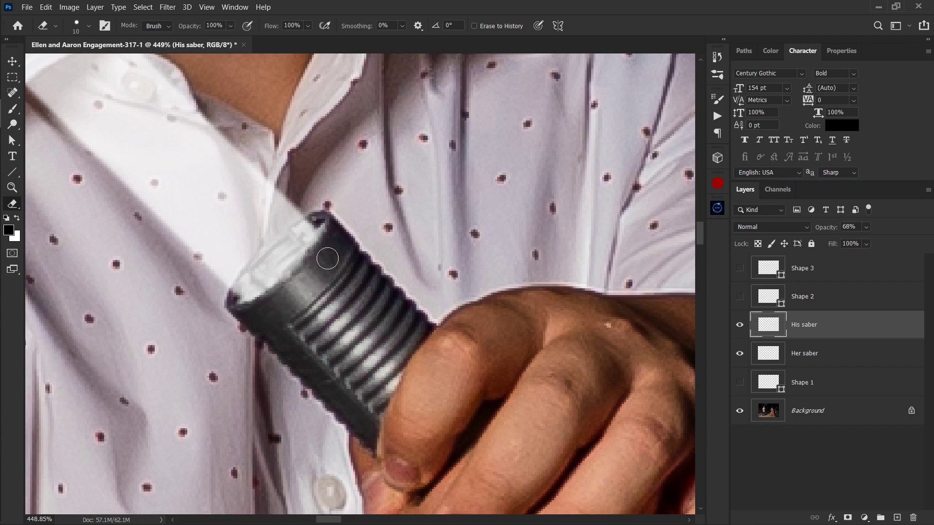
key("z")
mouse_move(338, 229)
left_mouse_down()
mouse_move(314, 253)
mouse_move(372, 281)
left_mouse_up()
- Nudge the His saber blade a few pixels with the Move tool to align it with the hilt
key("v")
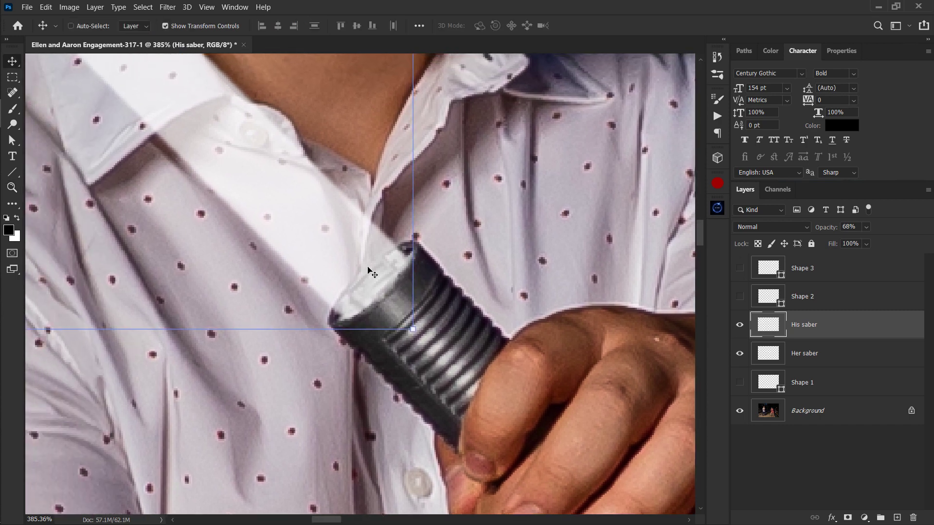
key("Up")
key("Right")
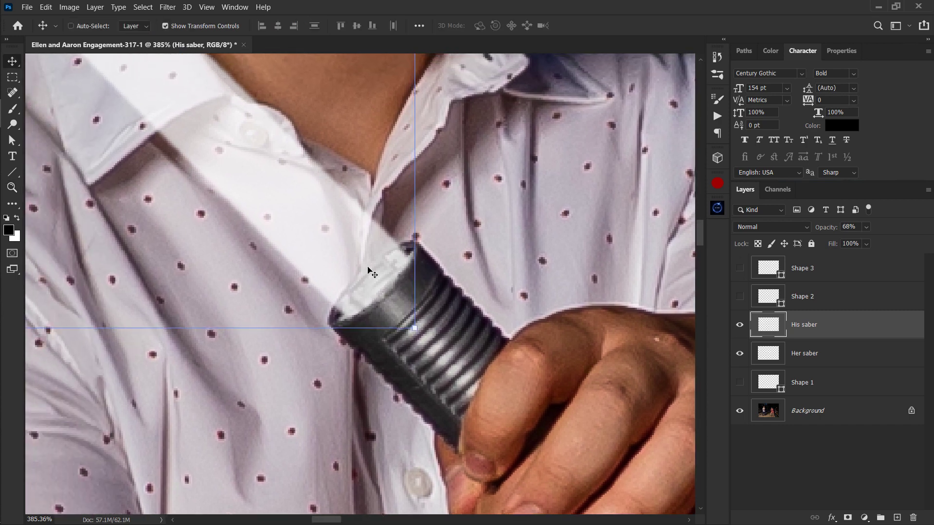
key("Up")
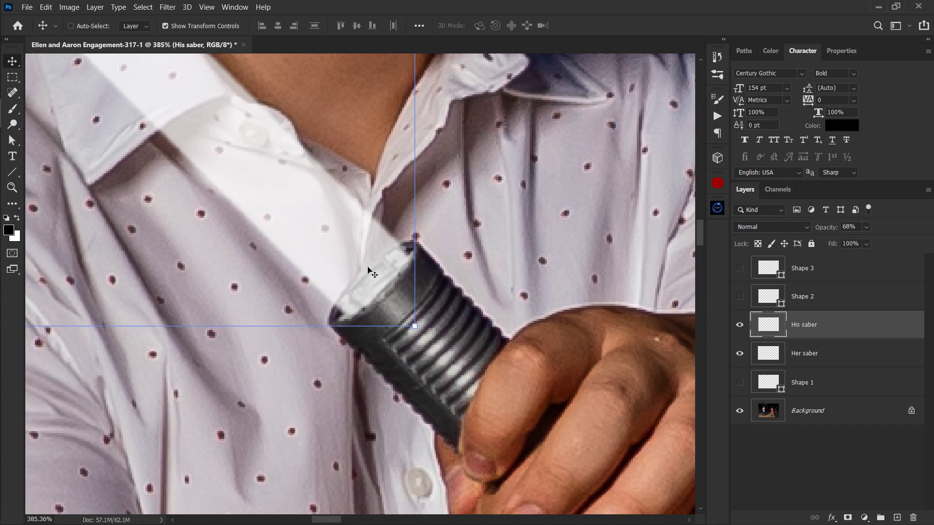
key("Right")
key("Left")
key("Down")
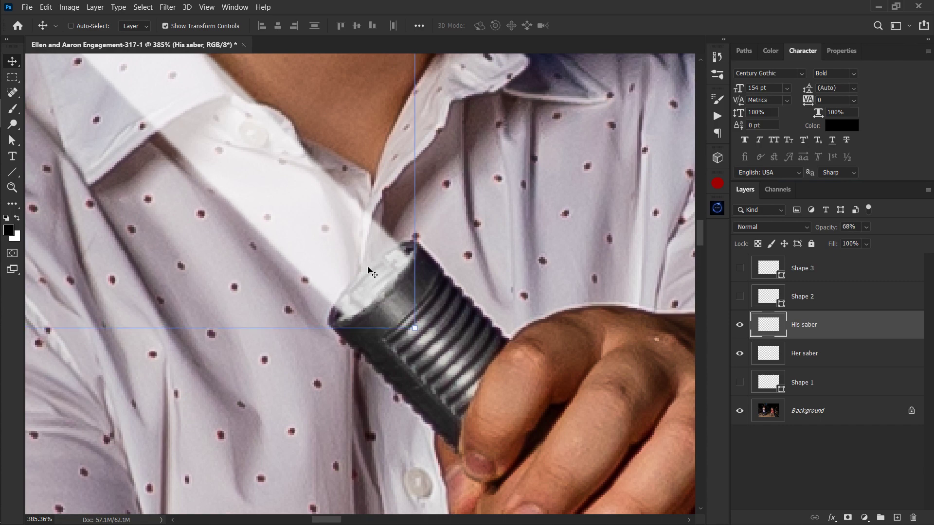
key("z")
left_click_drag(374, 202, 355, 218)
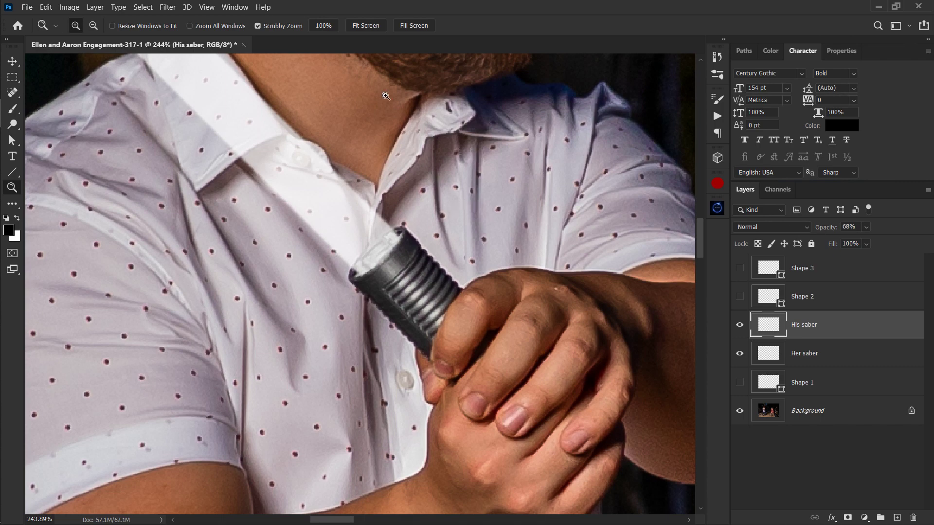
- Set both the His saber and Her saber layers back to 100% opacity
left_click(365, 26)
key("0")
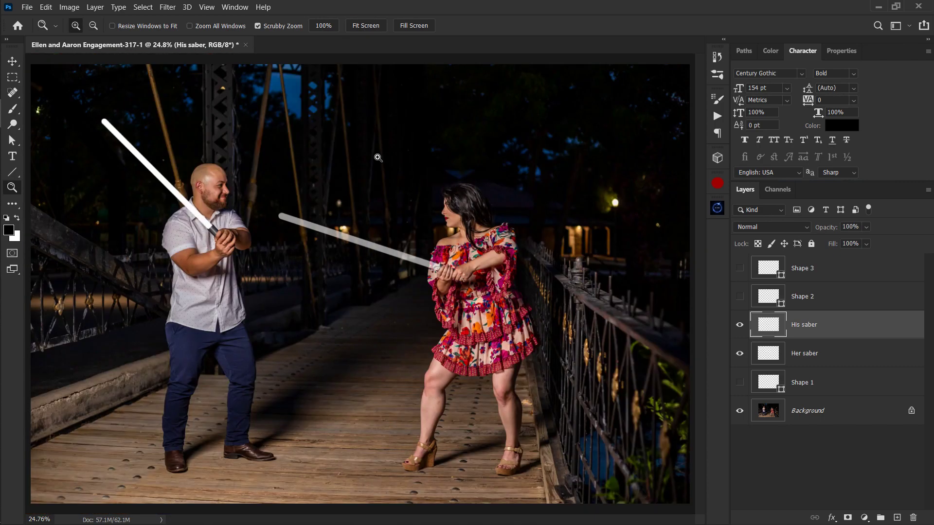
left_click(776, 355)
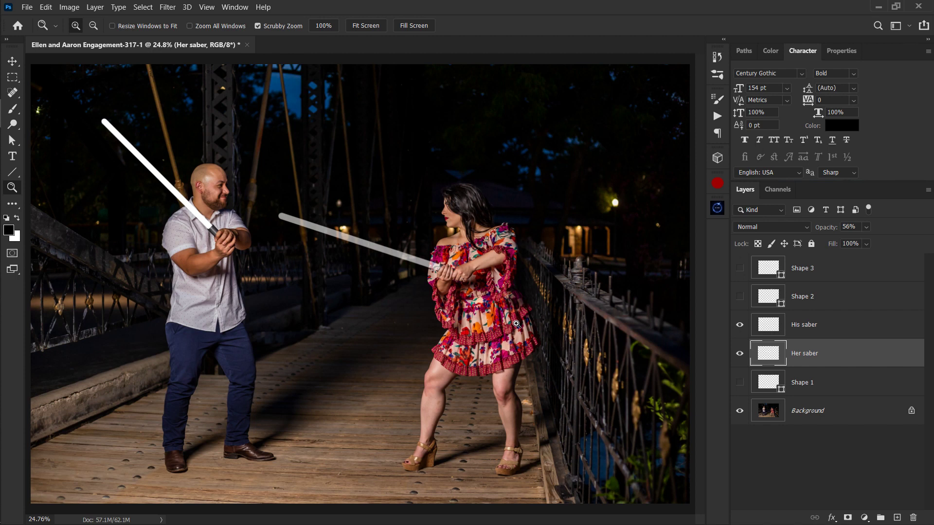
key("0")
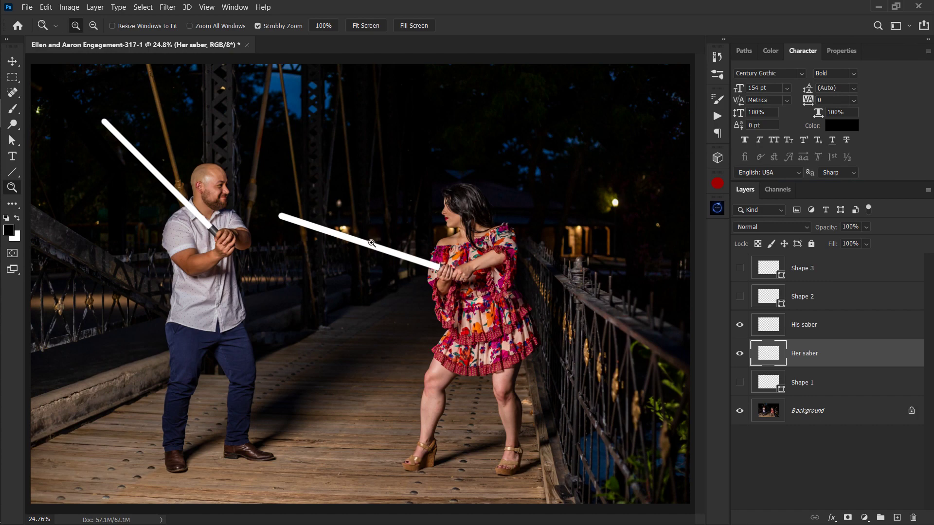
left_click_drag(365, 236, 485, 263)
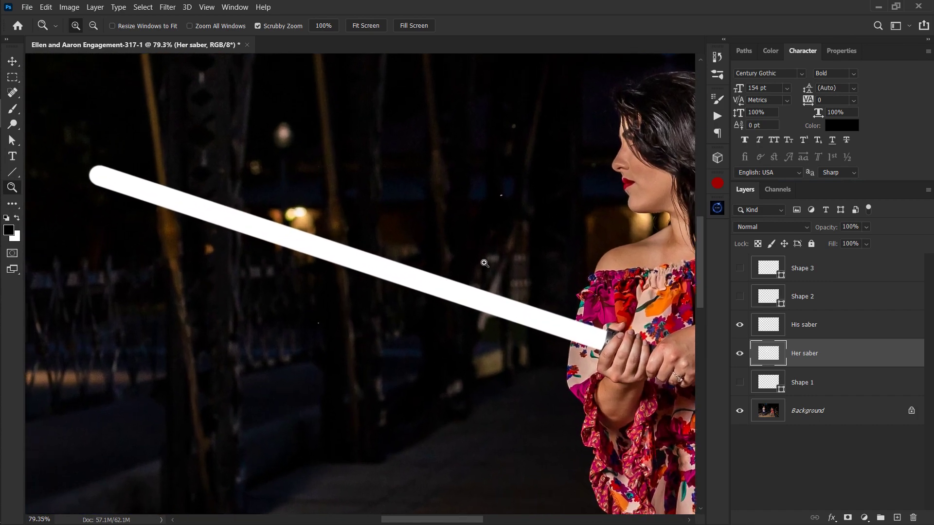
- Turn on a Screen-mode orange Outer Glow at 133 px and an Inner Glow for Her saber
double_click(907, 355)
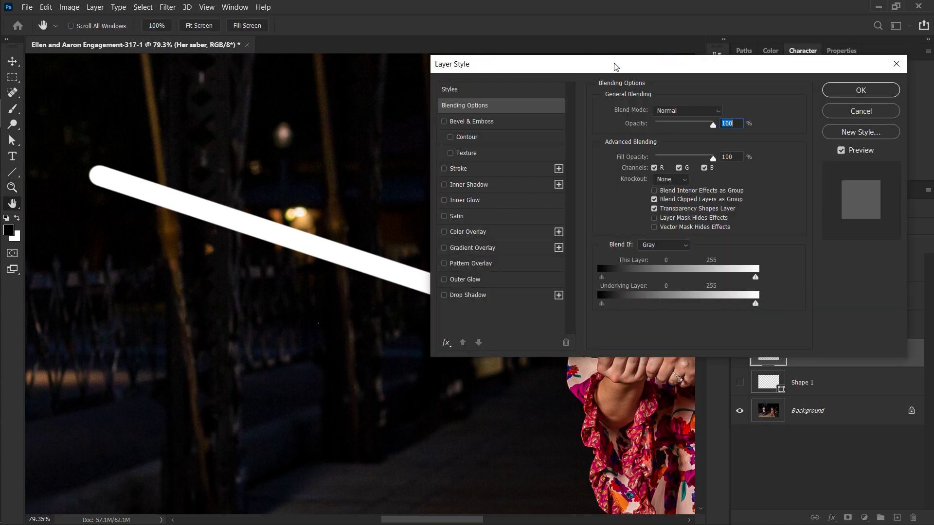
left_click_drag(615, 62, 744, 21)
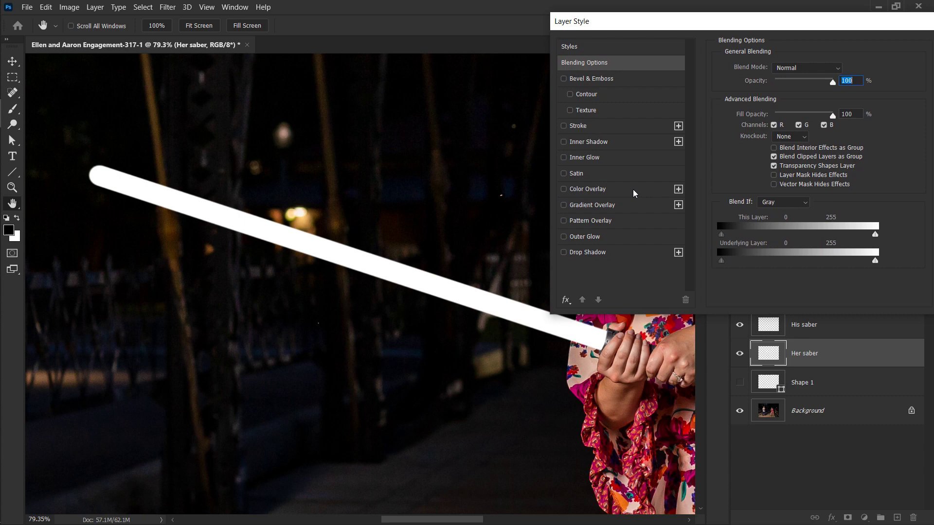
left_click(564, 237)
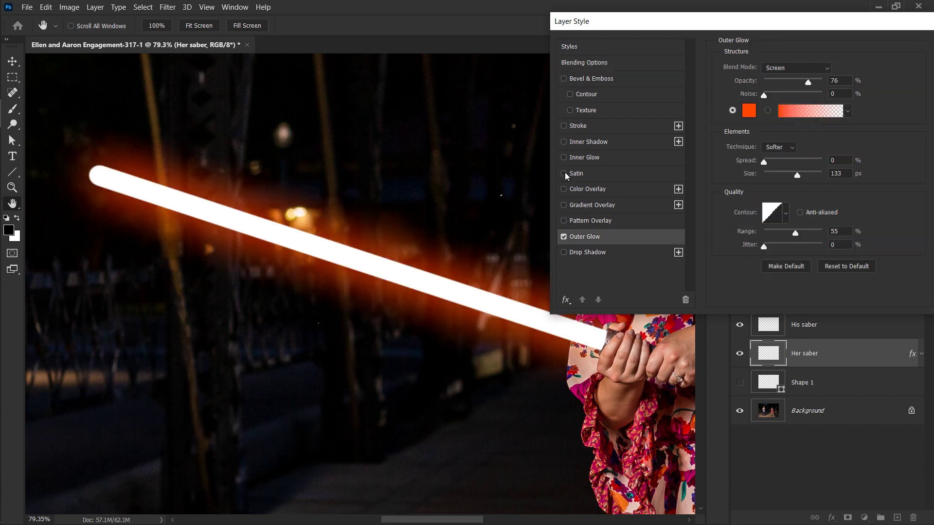
left_click(564, 157)
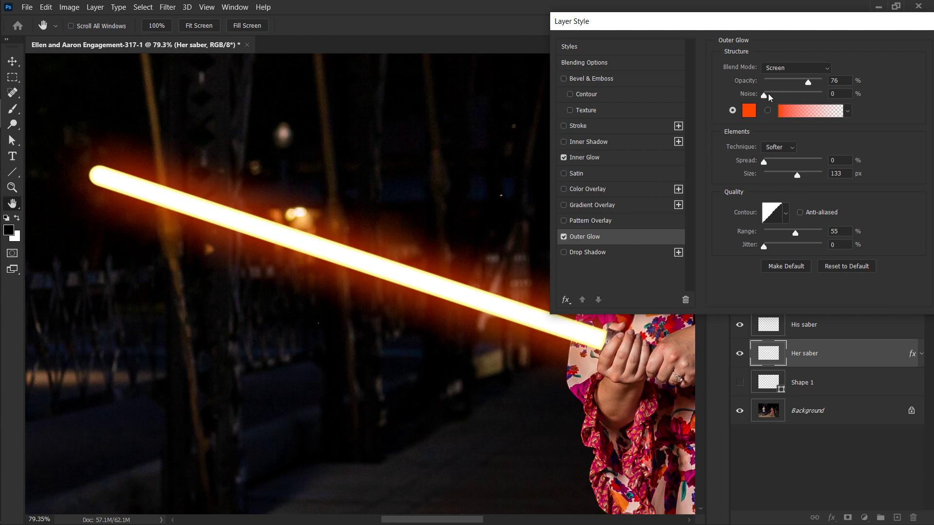
- Make Her saber's outer glow green (1eff00) at 100% opacity, spread 0, size 81 px, range 51%
left_click(749, 111)
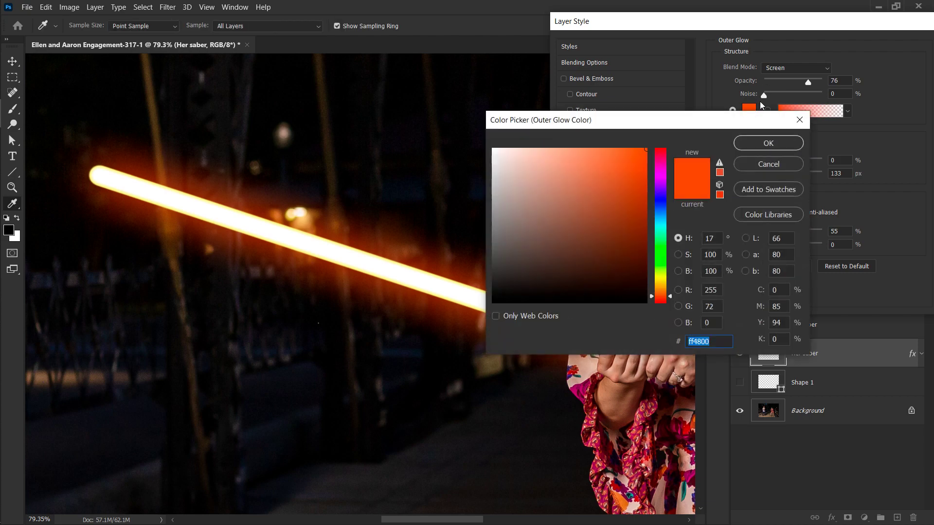
left_click(661, 255)
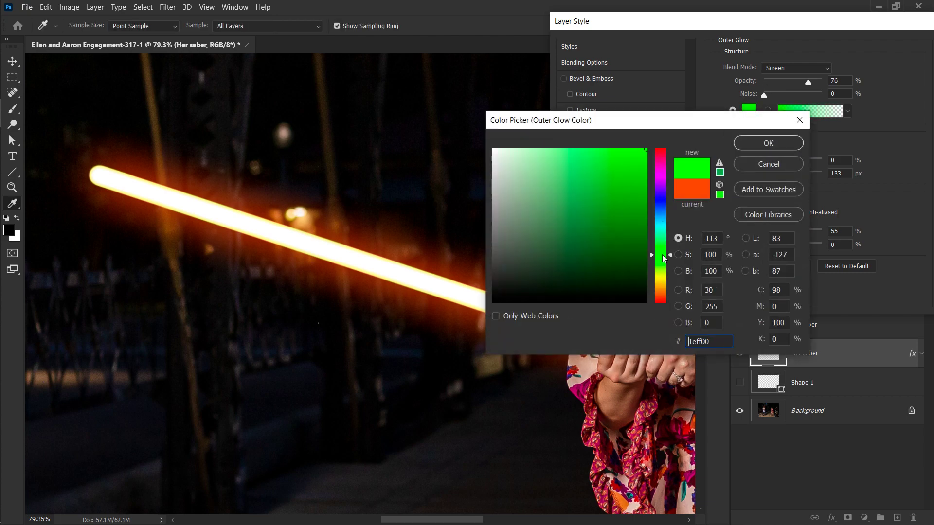
left_click(767, 144)
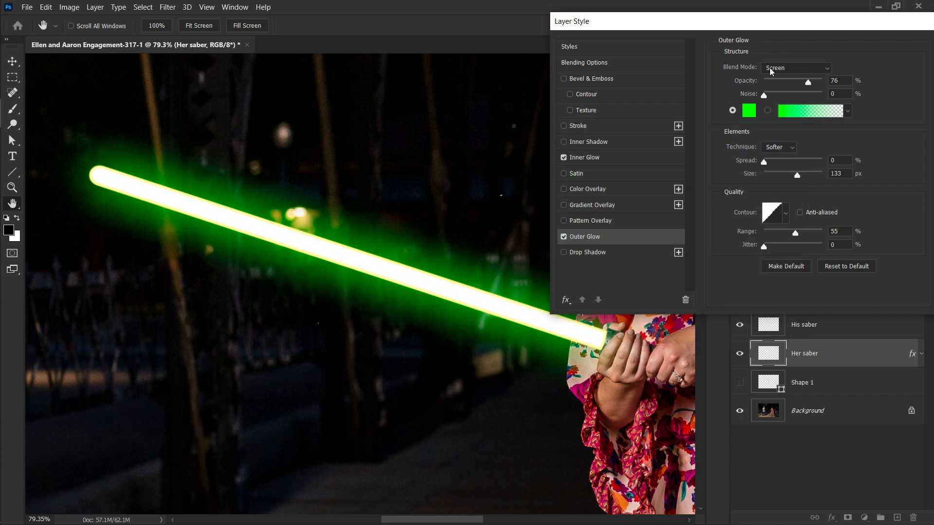
mouse_move(808, 85)
left_mouse_down()
mouse_move(834, 85)
mouse_move(812, 91)
left_mouse_up()
left_click_drag(814, 82, 838, 91)
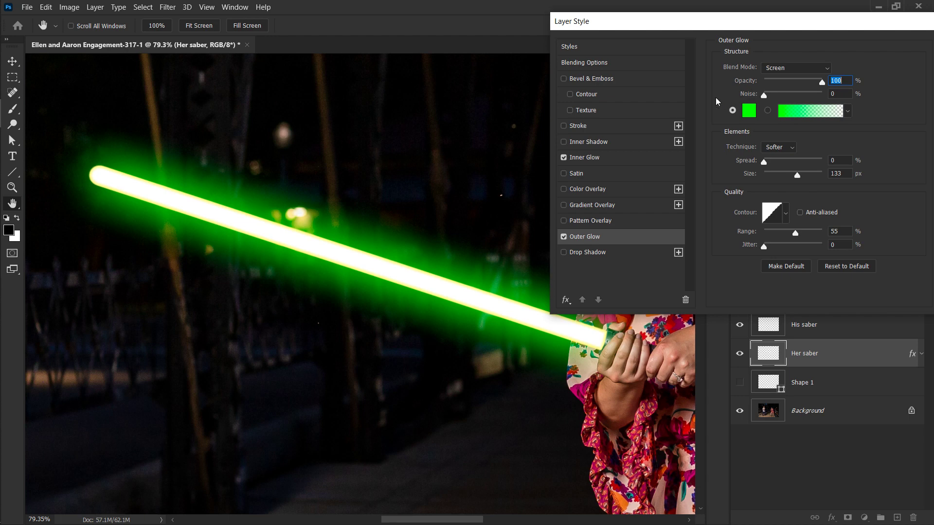
left_click_drag(765, 162, 743, 165)
left_click_drag(797, 179, 790, 181)
left_click(789, 181)
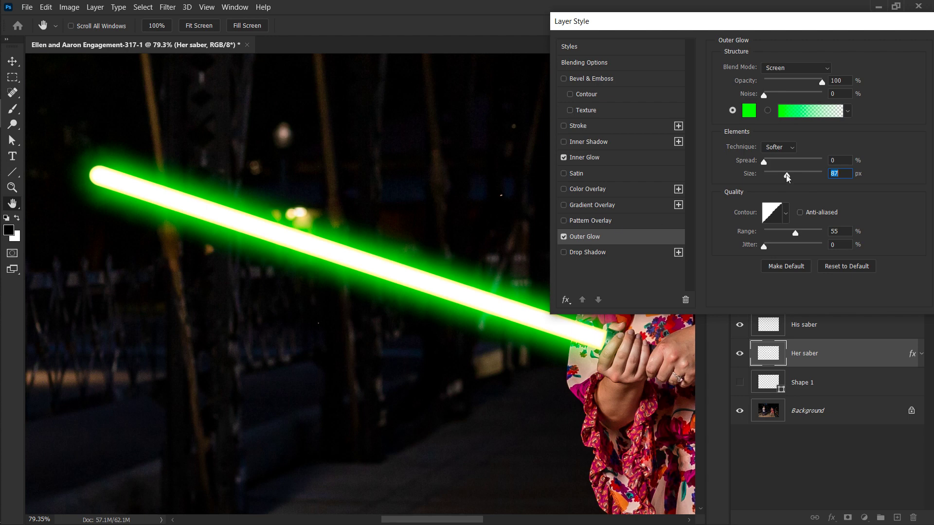
mouse_move(787, 178)
left_mouse_down()
mouse_move(802, 181)
mouse_move(777, 178)
mouse_move(787, 181)
left_mouse_up()
key("Tab")
mouse_move(796, 233)
left_mouse_down()
mouse_move(774, 235)
mouse_move(817, 234)
mouse_move(794, 236)
left_mouse_up()
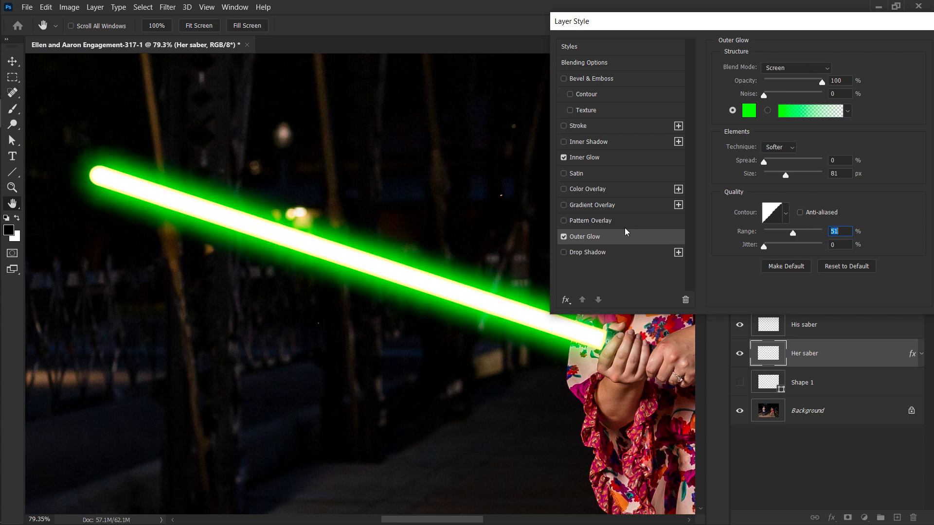
- Set Her saber's inner glow to Normal blend, green colour, 9 px size and 82% range
left_click(589, 158)
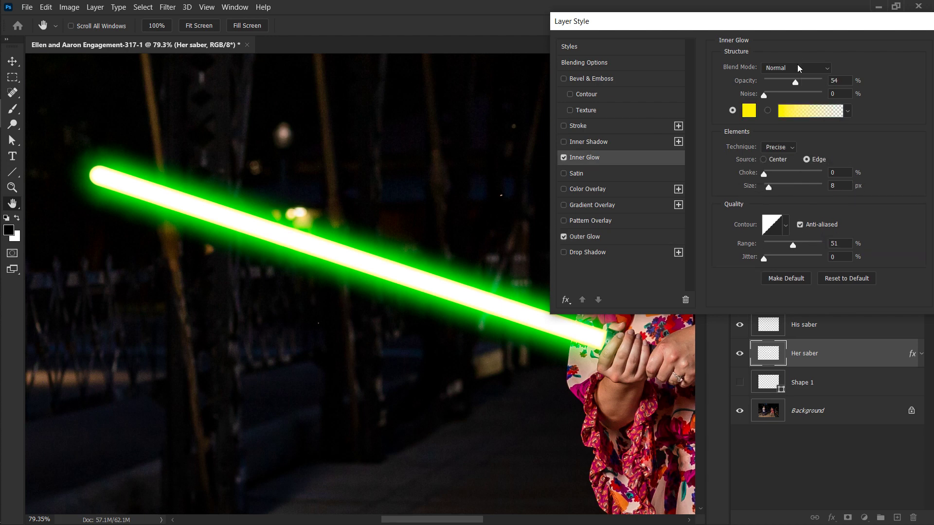
left_click(798, 67)
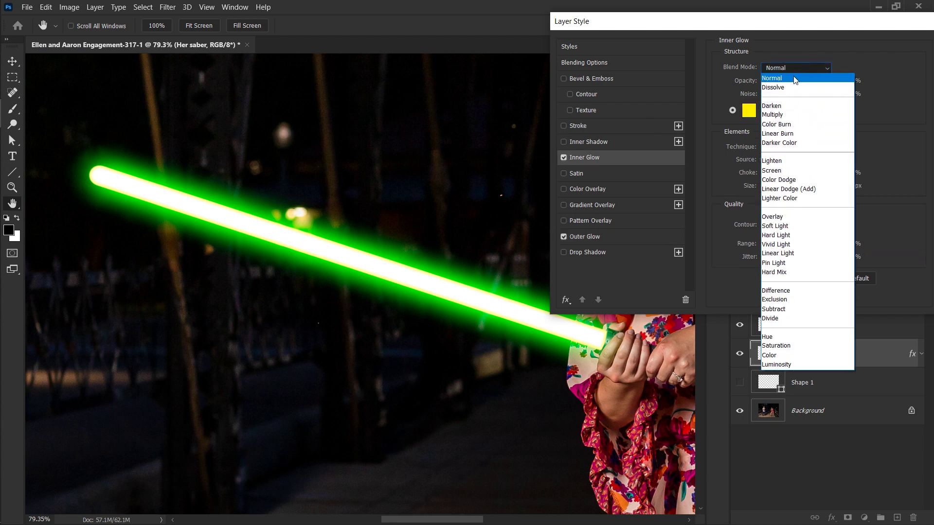
left_click(795, 78)
left_click(749, 112)
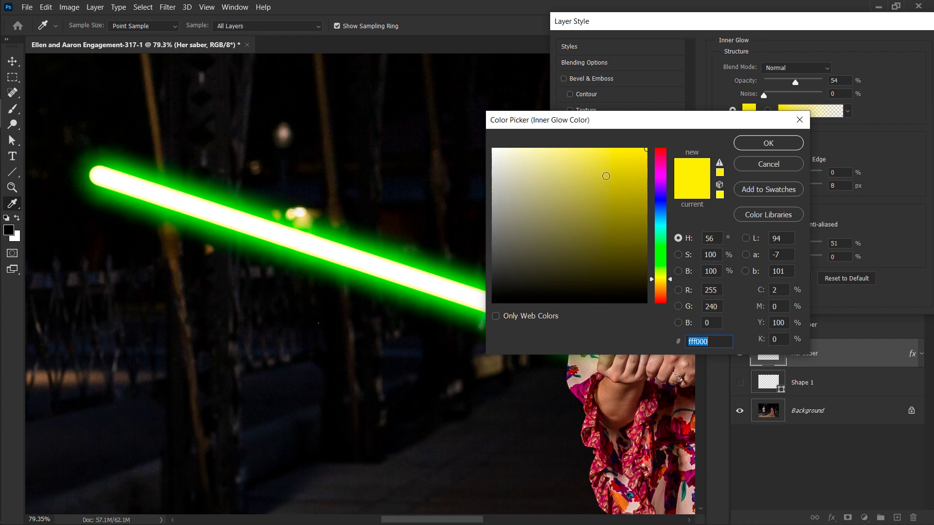
left_click(666, 251)
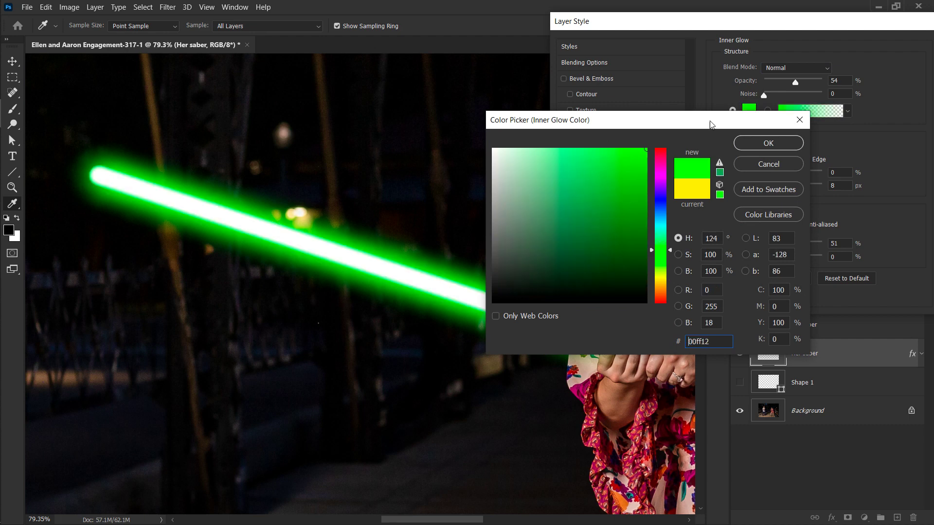
left_click(760, 142)
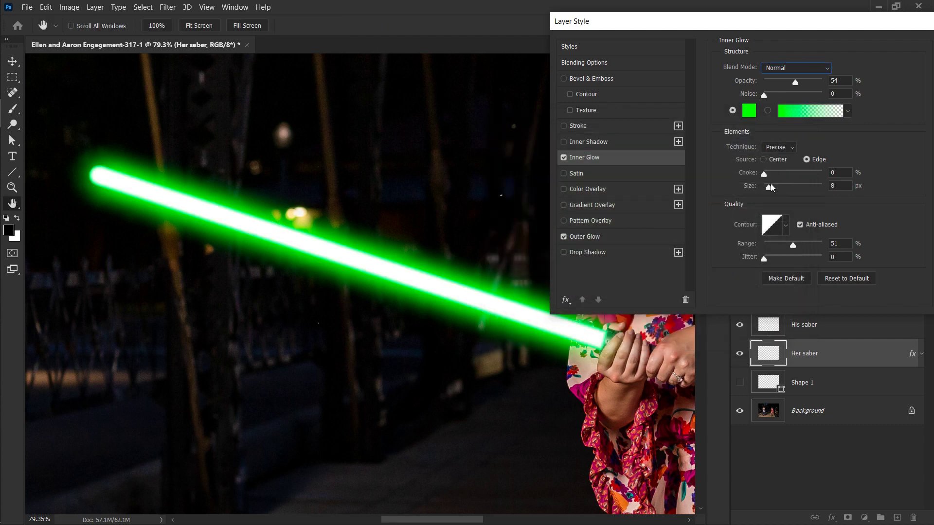
mouse_move(771, 188)
left_mouse_down()
mouse_move(778, 190)
mouse_move(768, 191)
left_mouse_up()
left_click_drag(769, 191, 770, 190)
left_click_drag(793, 245, 813, 248)
- Confirm the Layer Style to apply the green glow to Her saber
left_click_drag(880, 27, 798, 52)
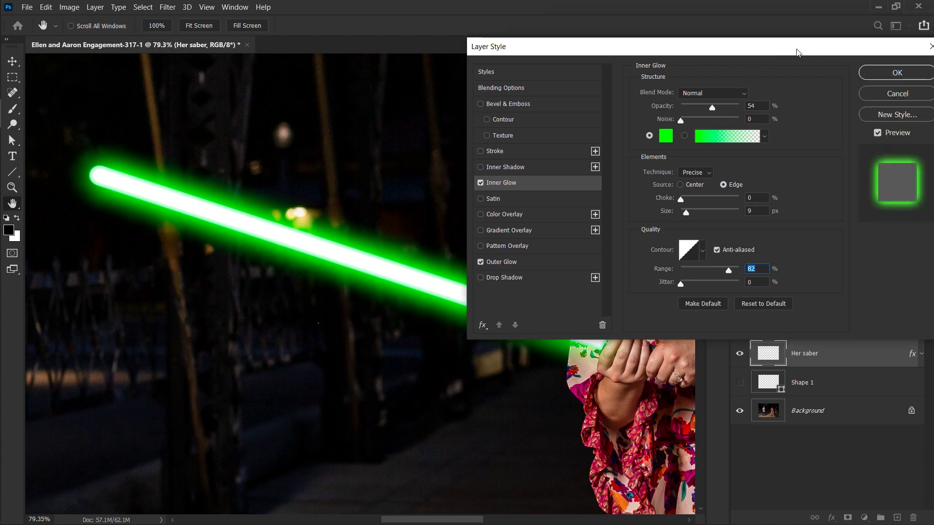
key("z")
left_click(913, 71)
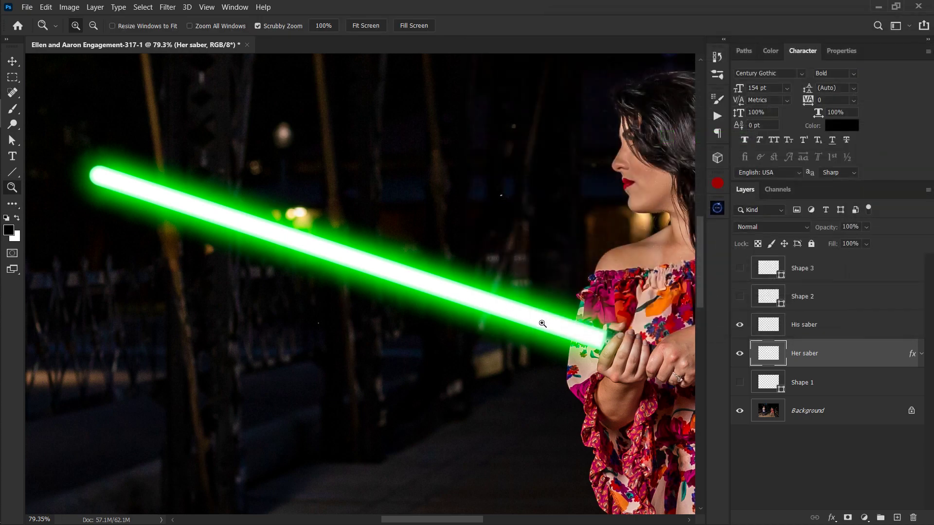
- Select the His saber layer and change its outer glow colour to yellow
left_click_drag(546, 326, 344, 267)
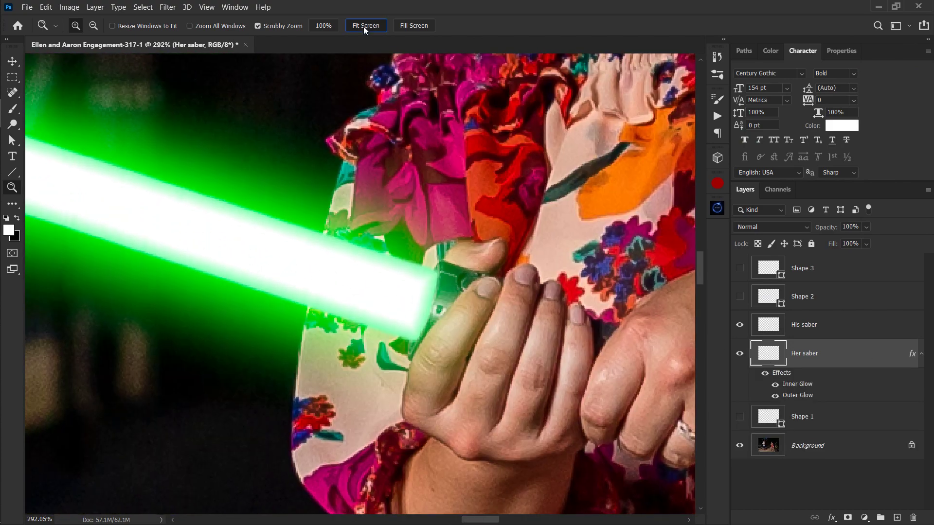
left_click(365, 28)
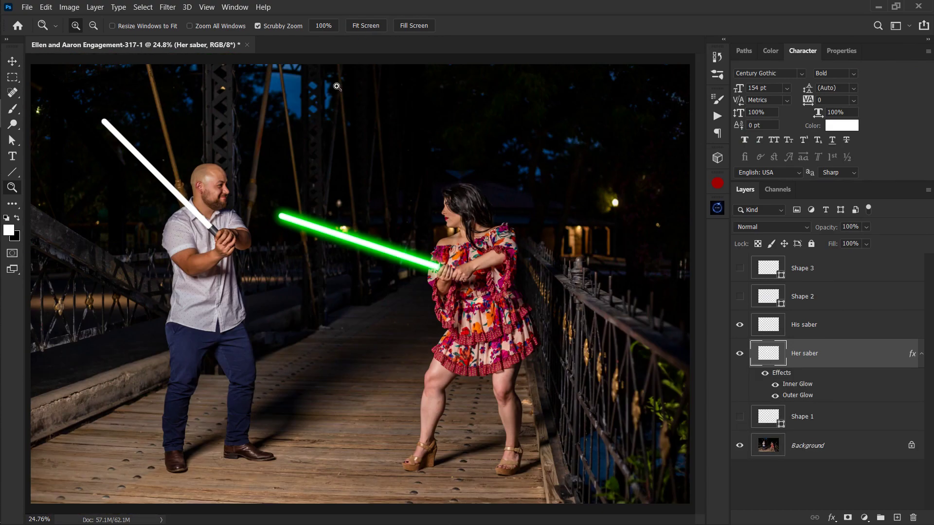
left_click_drag(111, 131, 155, 140)
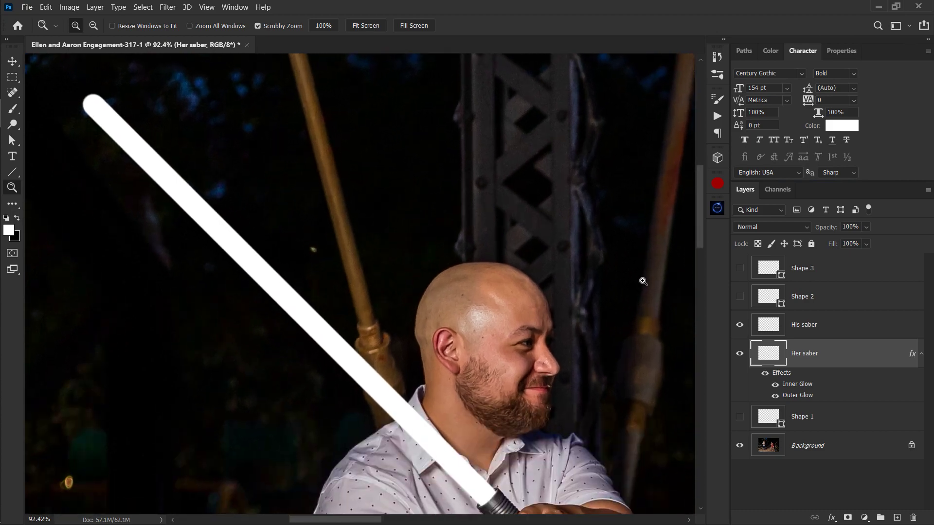
left_click(890, 330)
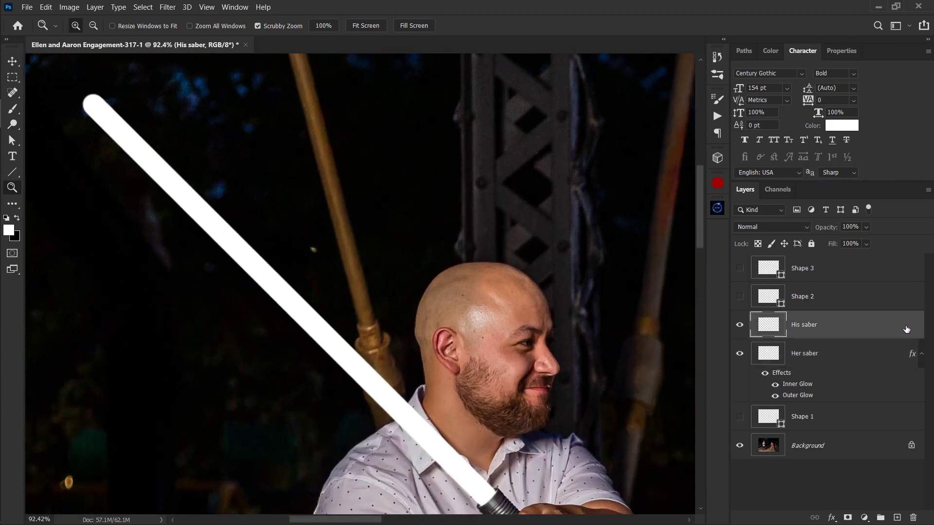
double_click(907, 329)
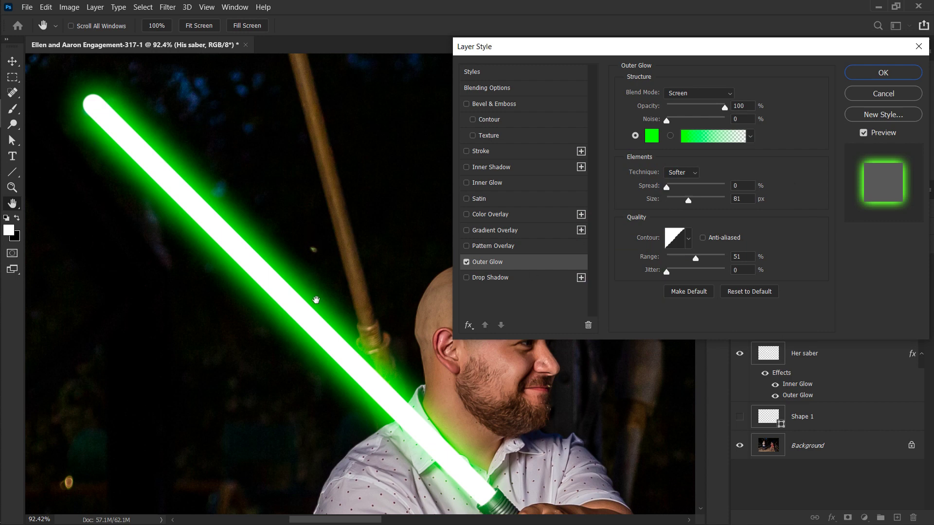
left_click(652, 136)
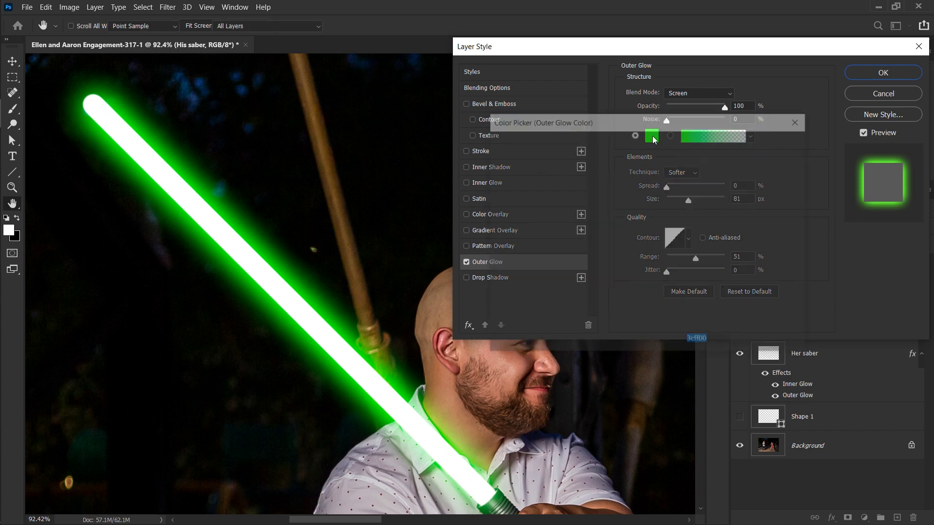
left_click(659, 274)
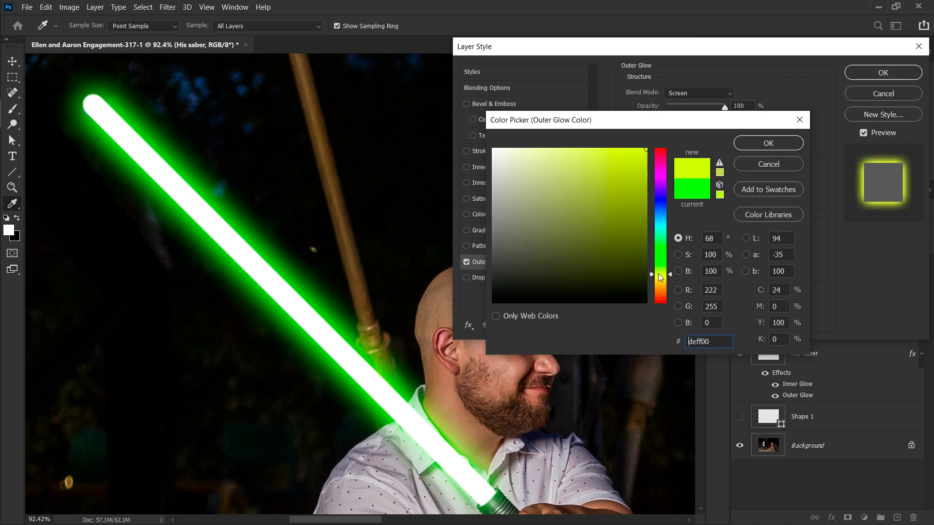
left_click(769, 143)
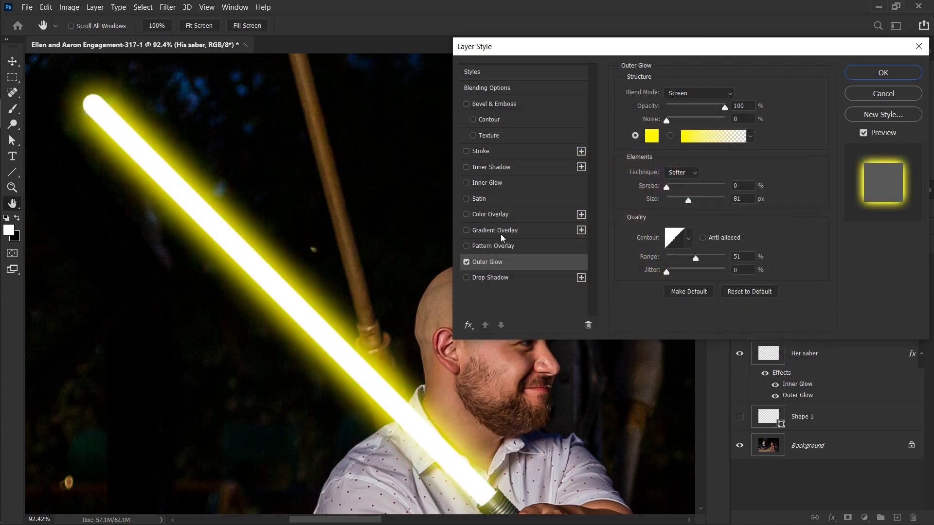
- Add a yellow (ffd200) inner glow with 79% range to His saber and apply the style
left_click(467, 184)
left_click(502, 189)
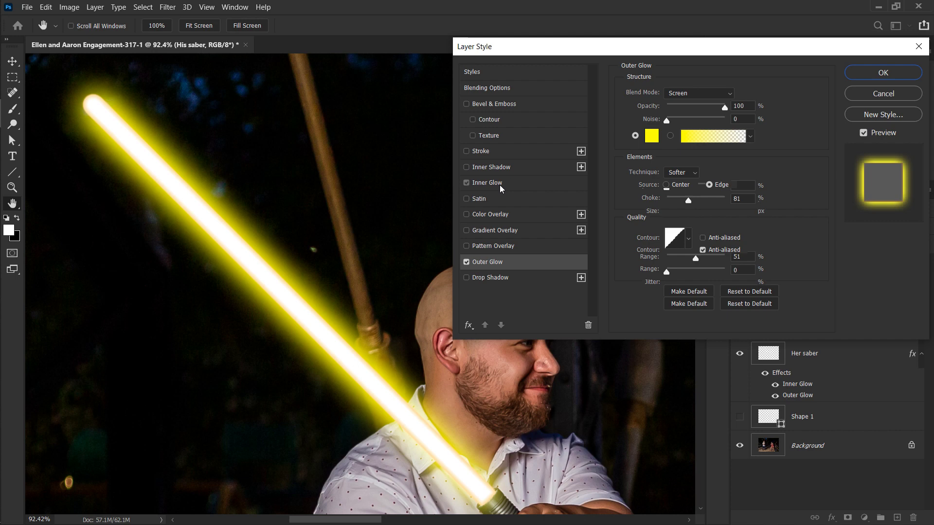
left_click(652, 136)
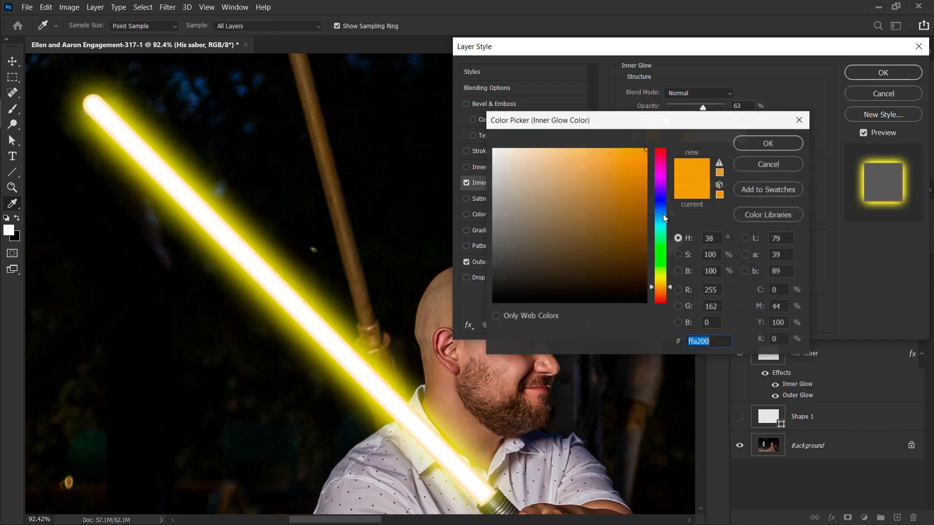
left_click(665, 282)
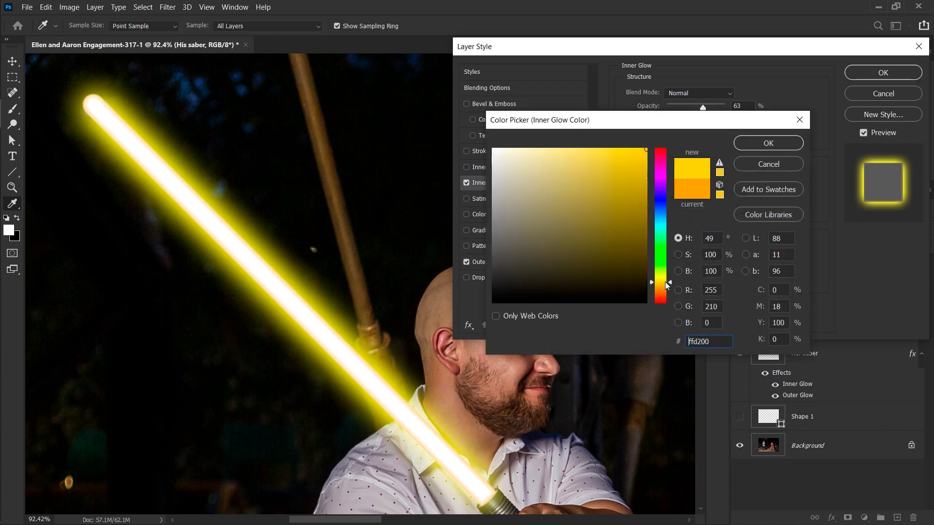
left_click(780, 144)
mouse_move(703, 107)
left_mouse_down()
mouse_move(710, 113)
mouse_move(702, 107)
left_mouse_up()
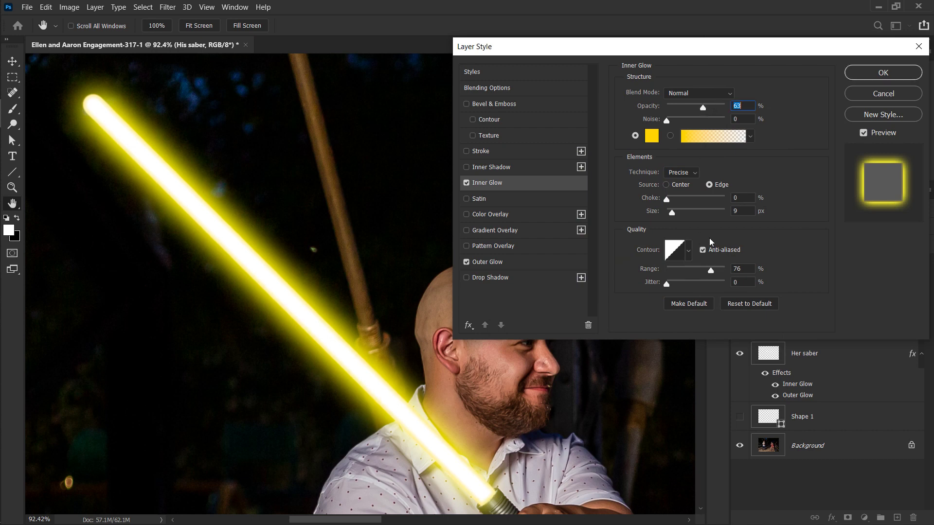
left_click(713, 271)
key("z")
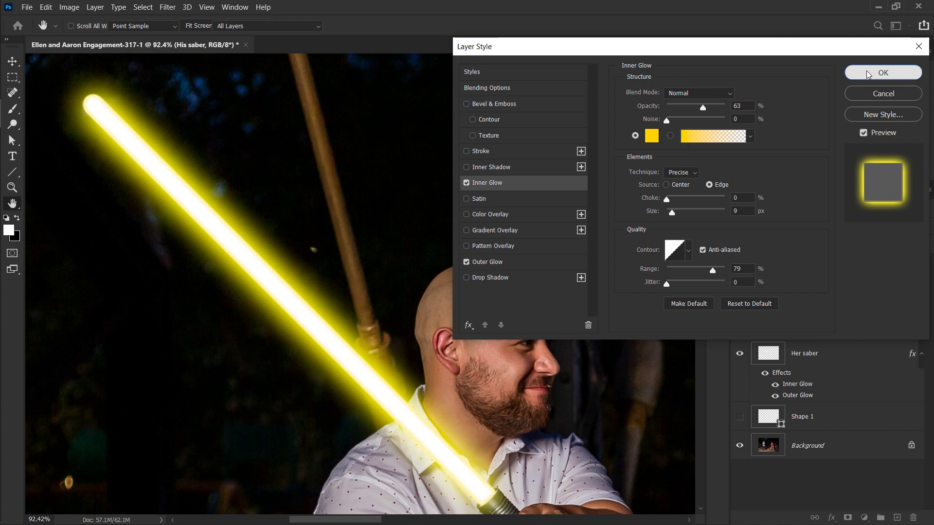
left_click(868, 73)
- Shape the brush into an 80 px flattened ellipse and extend the yellow saber's tip
left_click_drag(144, 111, 195, 112)
key("b")
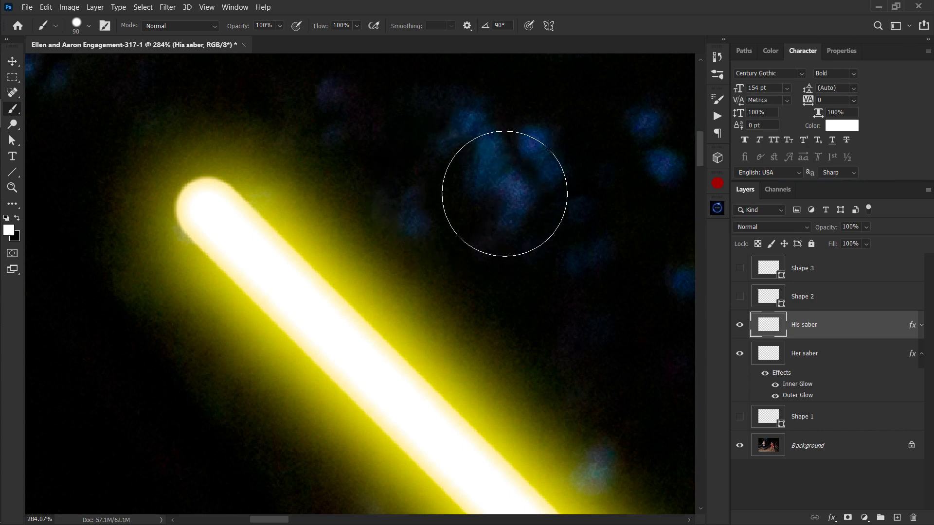
right_click(414, 207)
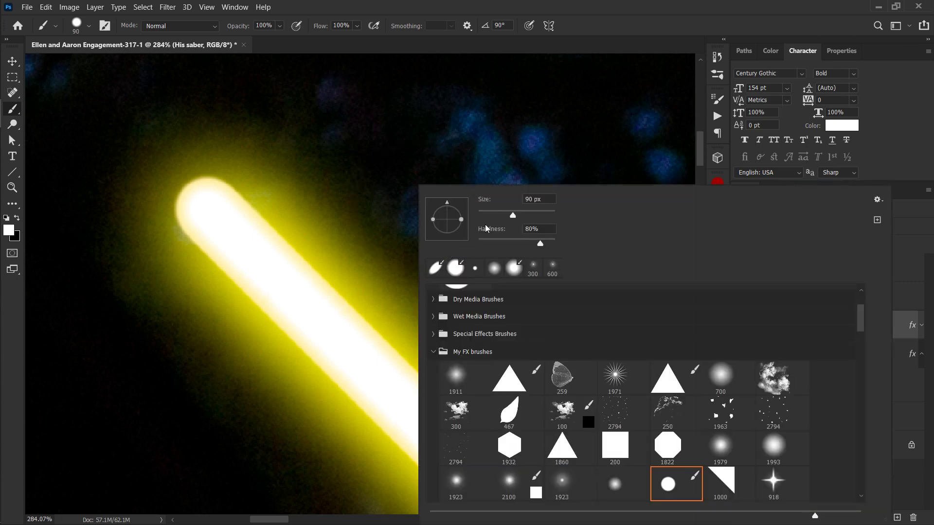
mouse_move(463, 224)
left_mouse_down()
mouse_move(455, 204)
mouse_move(461, 210)
left_mouse_up()
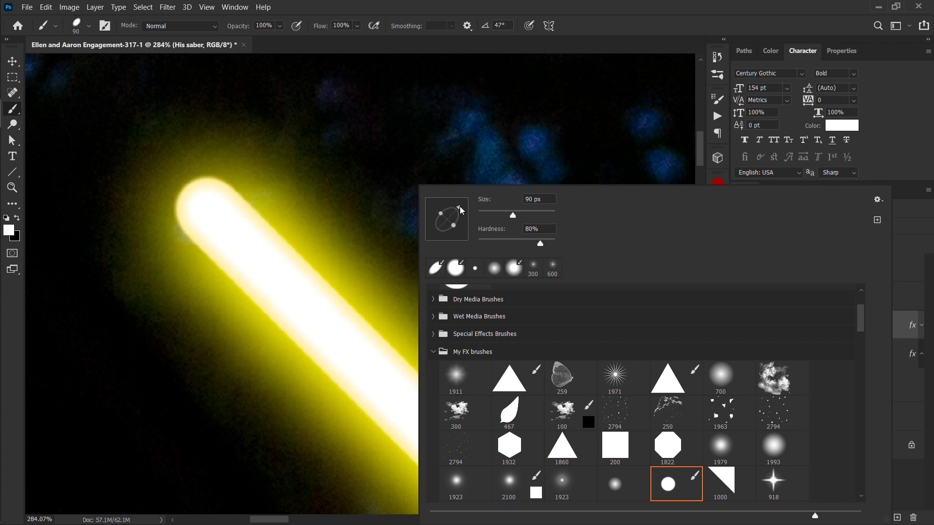
key("Return")
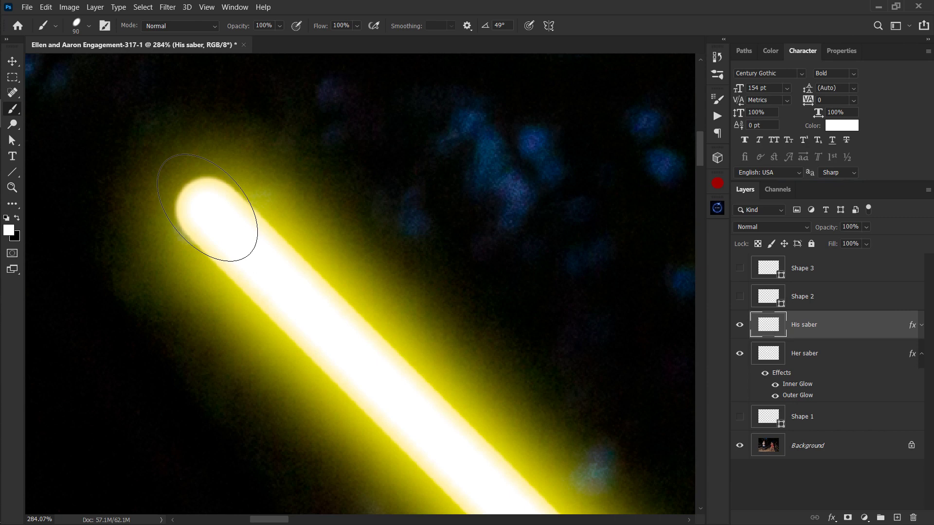
key("bracketleft")
left_click(207, 207)
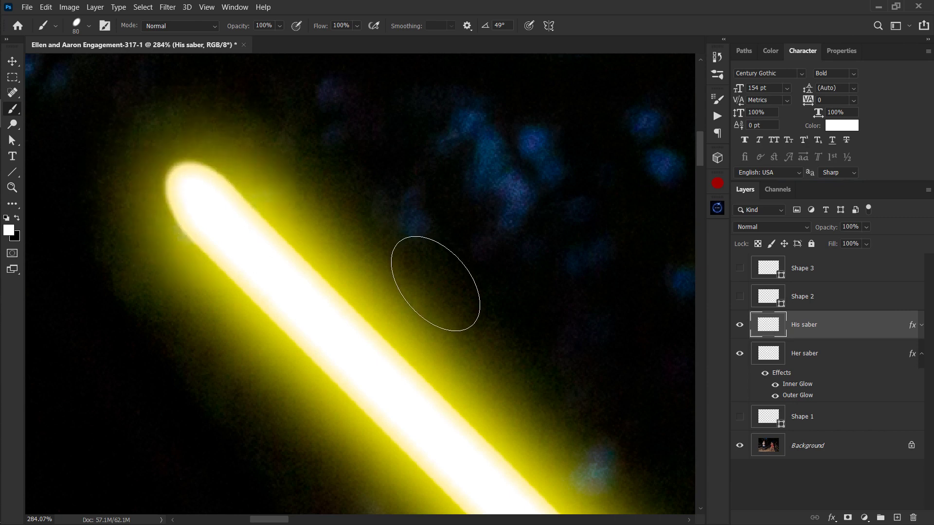
- Rotate the brush tip to about 52° and dab the yellow saber tip longer
right_click(329, 222)
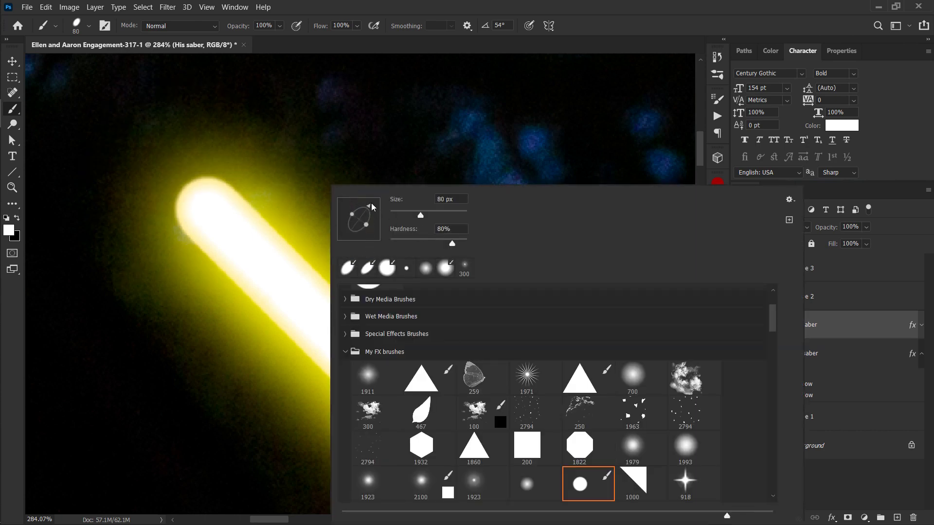
key("Escape")
right_click(217, 225)
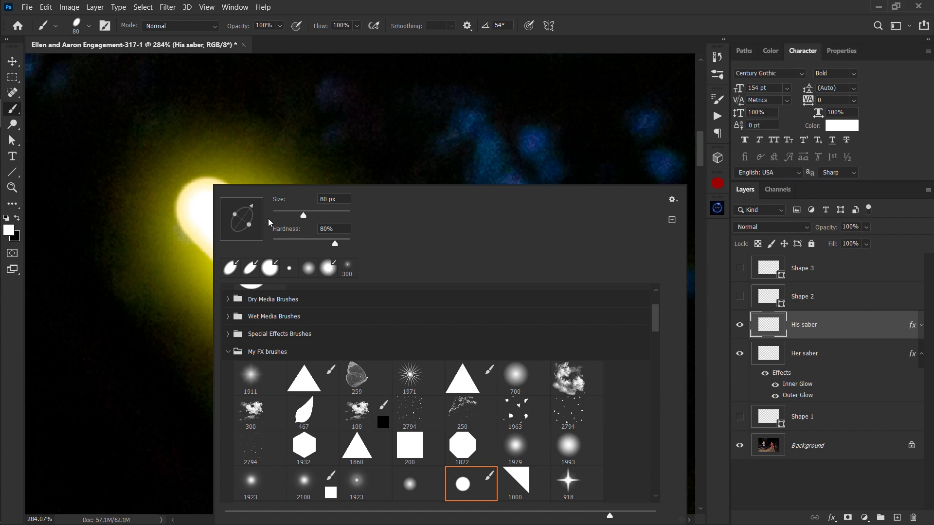
left_click_drag(253, 207, 251, 210)
key("Return")
right_click(217, 212)
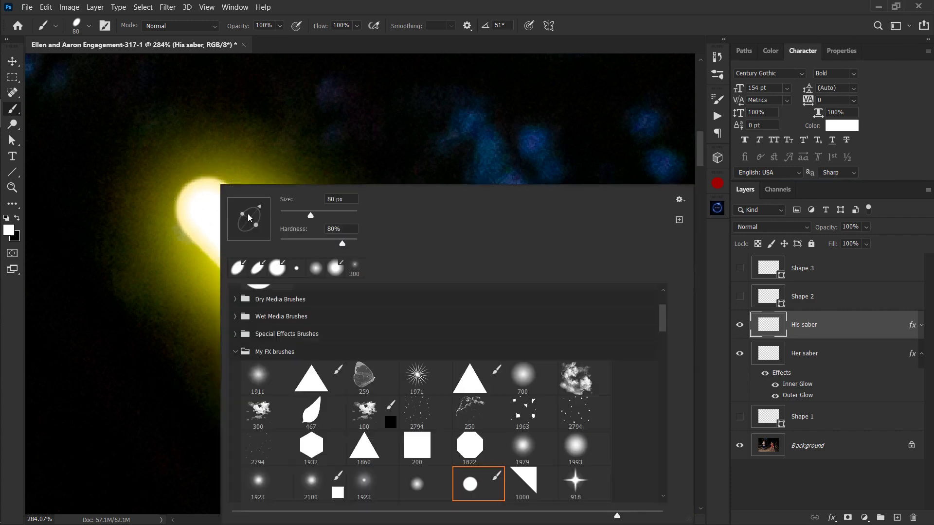
left_click_drag(260, 210, 258, 207)
key("Return")
right_click(210, 210)
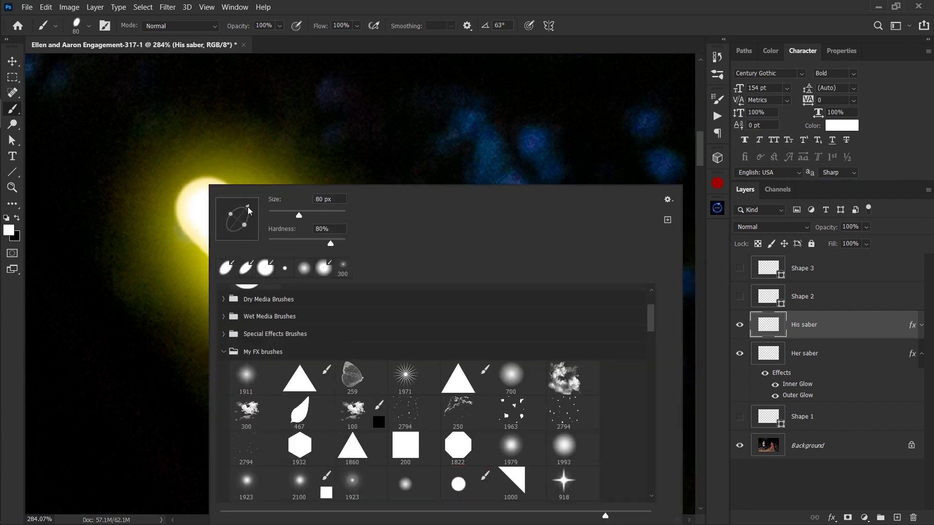
left_click_drag(249, 210, 252, 205)
key("Return")
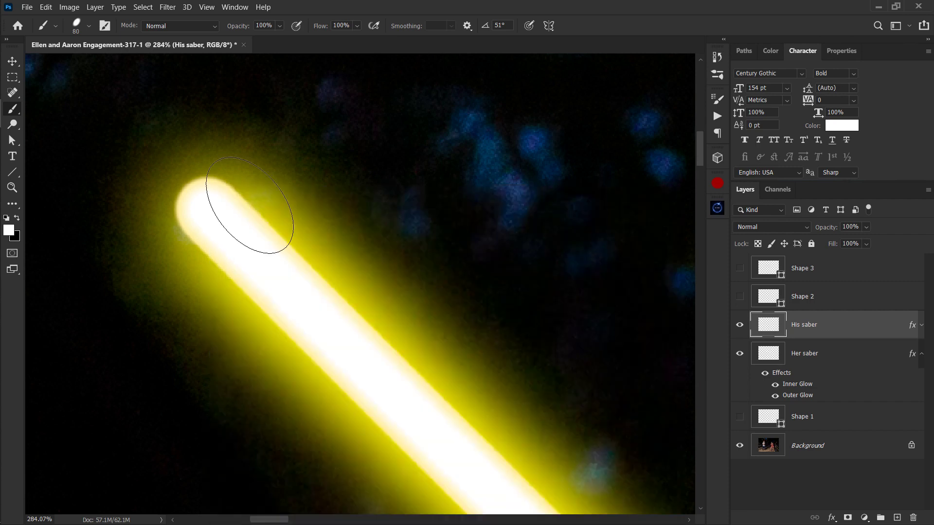
left_click(204, 200)
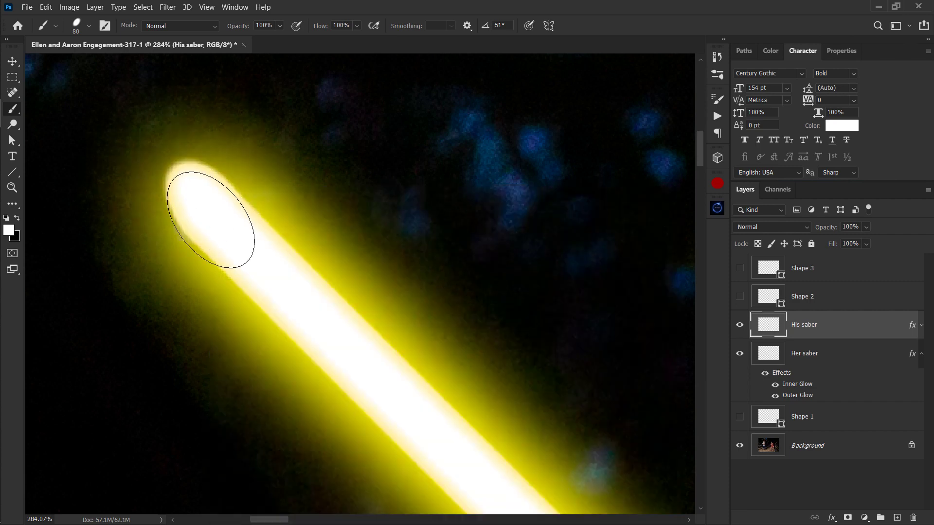
- Angle the brush at 44° and dab the yellow saber tip to round off its end
right_click(208, 210)
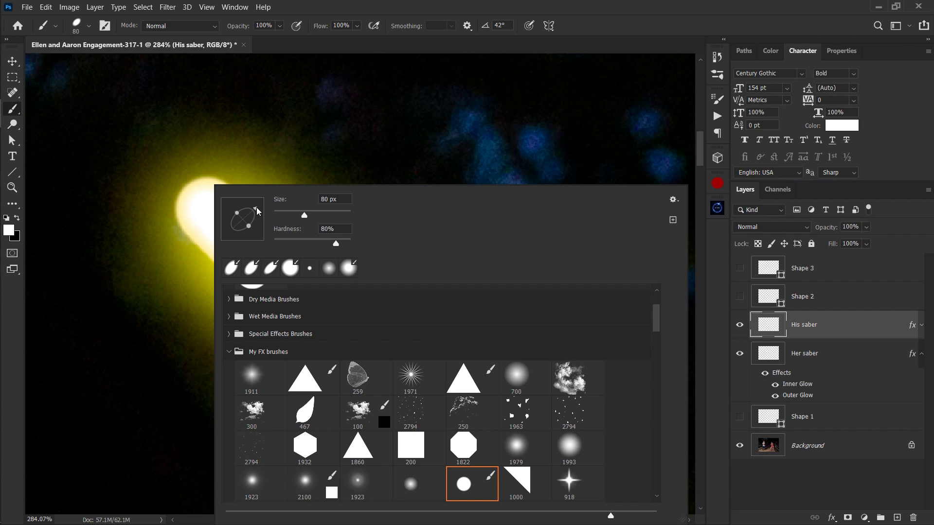
left_click_drag(257, 211, 256, 207)
key("Return")
left_click(211, 207)
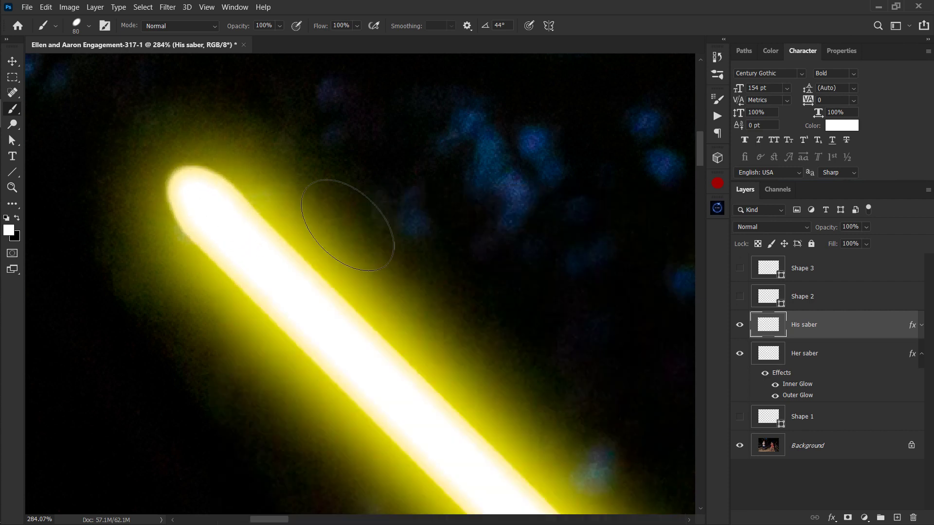
key("z")
left_click_drag(349, 227, 153, 195)
left_click_drag(431, 257, 525, 256)
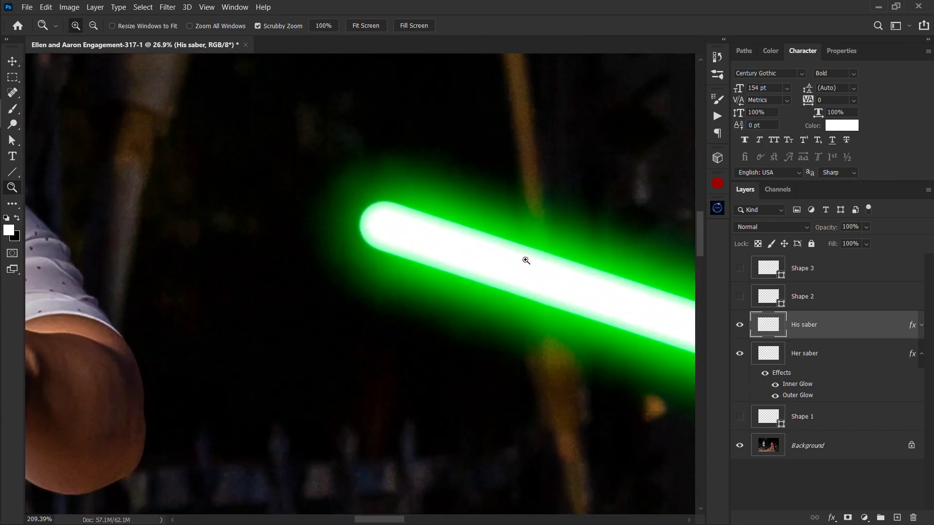
- On the Her saber layer, paint the green saber's tip rounder with the brush angled at 20°
key("b")
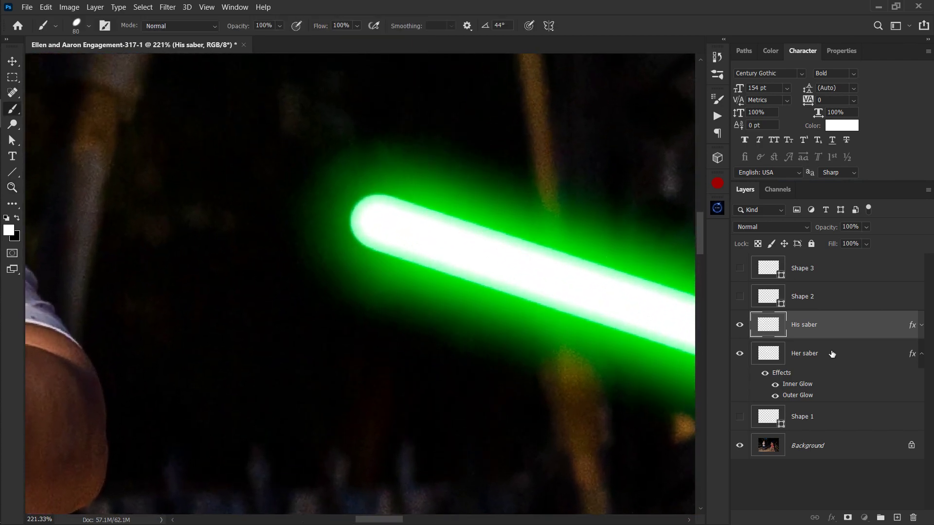
left_click(832, 355)
right_click(381, 222)
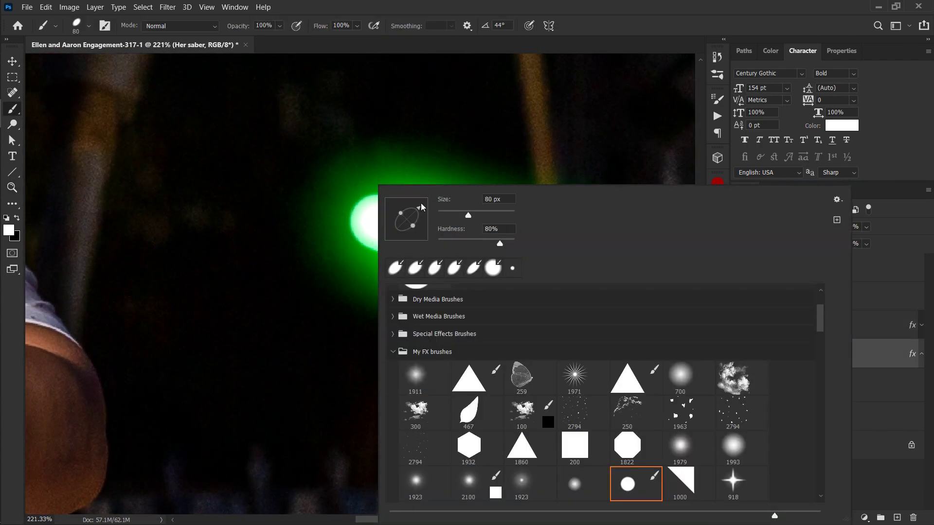
left_click_drag(422, 208, 426, 220)
left_click(352, 212)
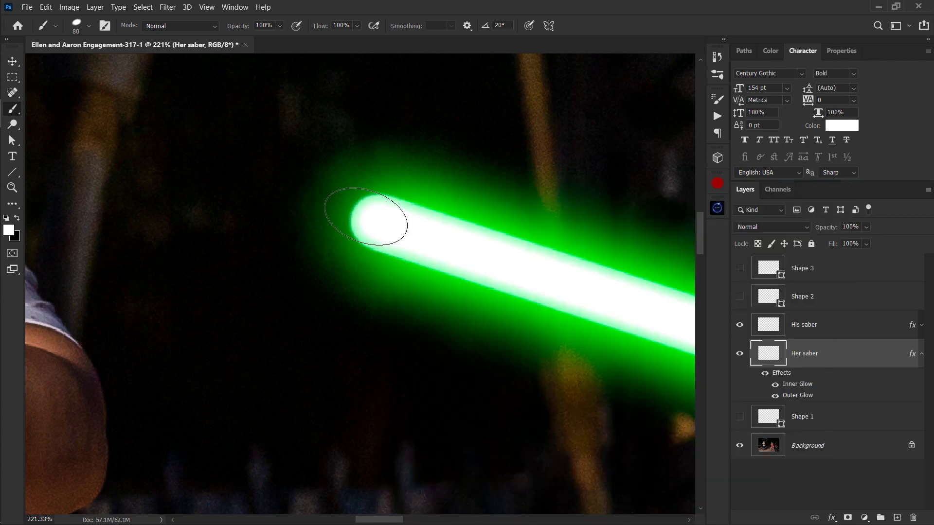
left_click(371, 223)
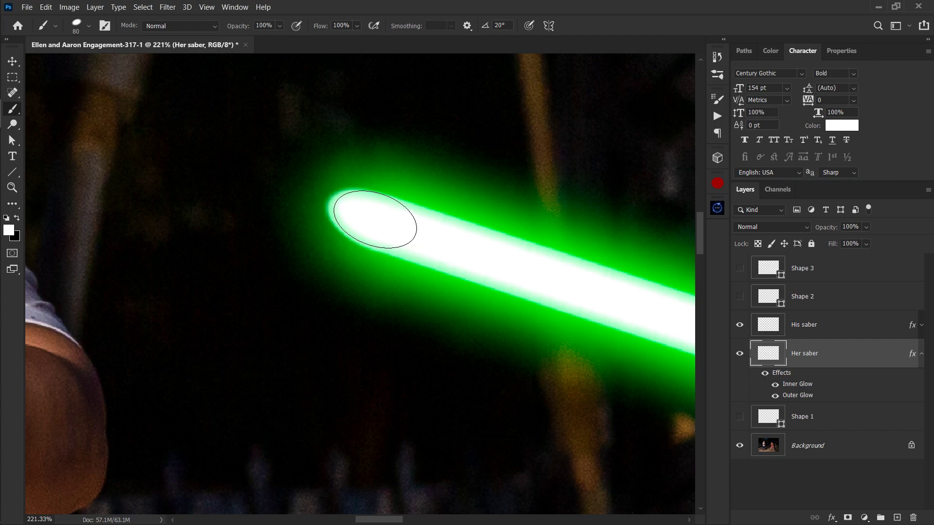
- Zoom out to the whole photo and add a new empty Layer 1 above His saber
key("z")
left_click_drag(375, 219, 333, 261)
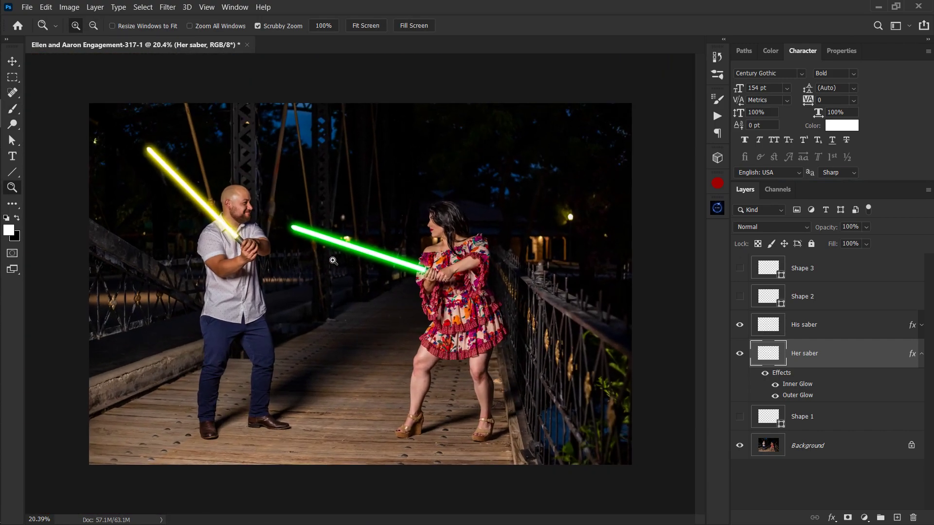
key("ctrl+shift+alt+n")
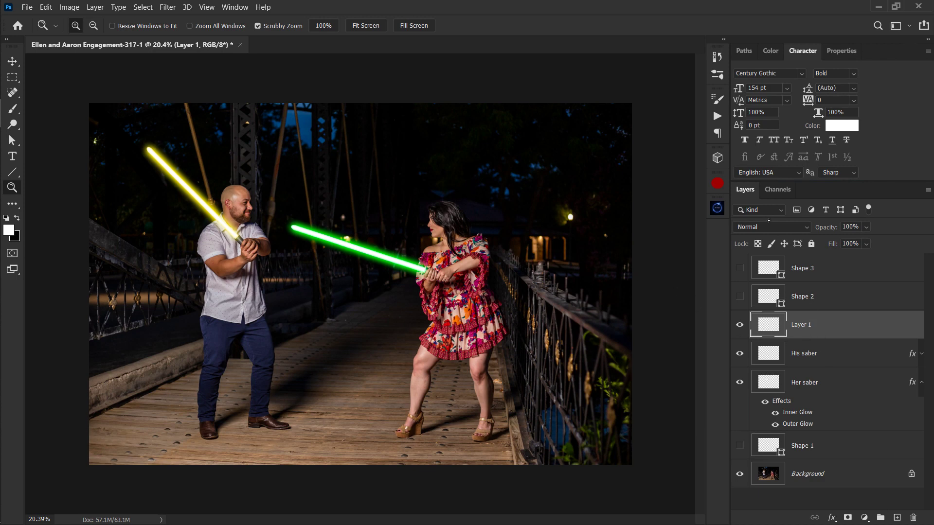
- Set Layer 1 to Color blending and load the soft round 1923 px brush preset
left_click(771, 227)
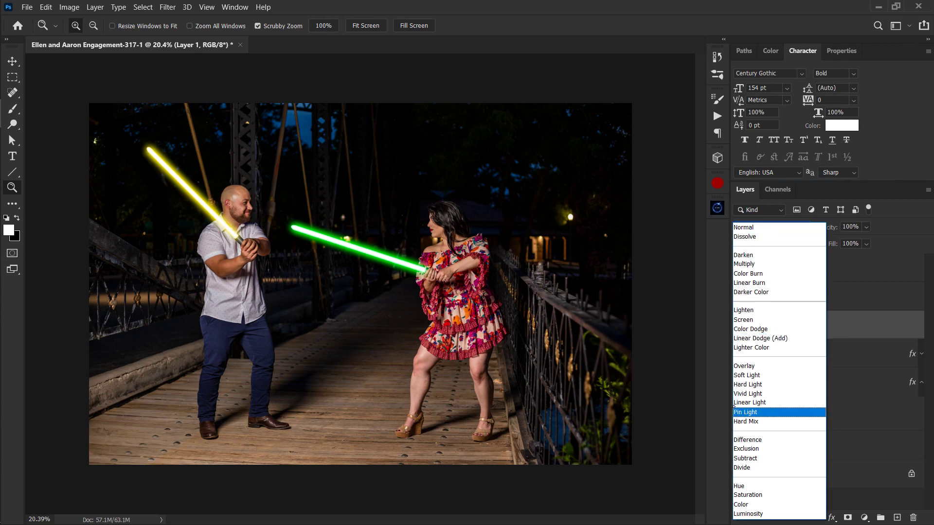
left_click(749, 505)
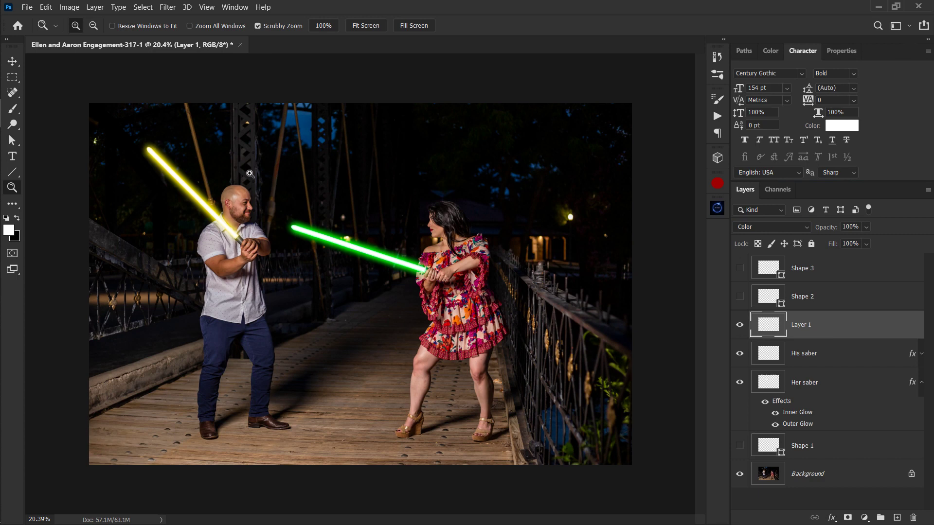
key("b")
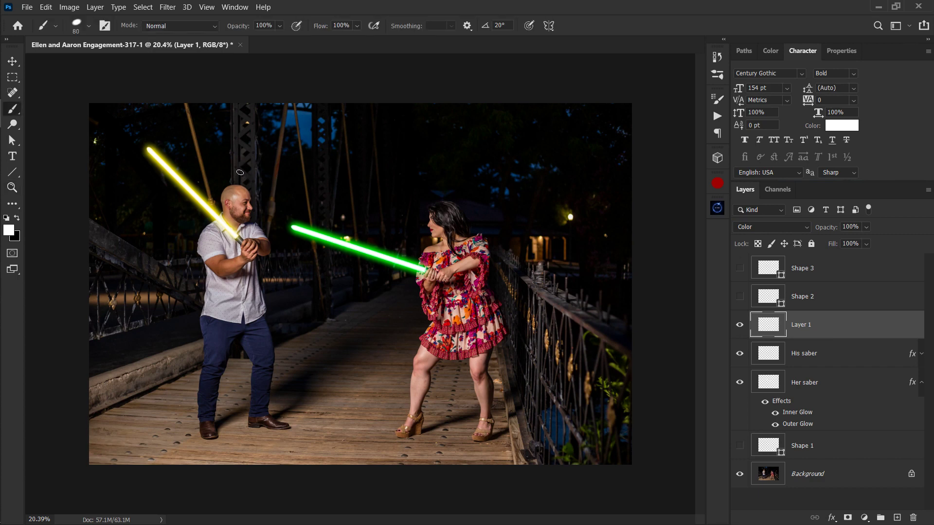
right_click(238, 172)
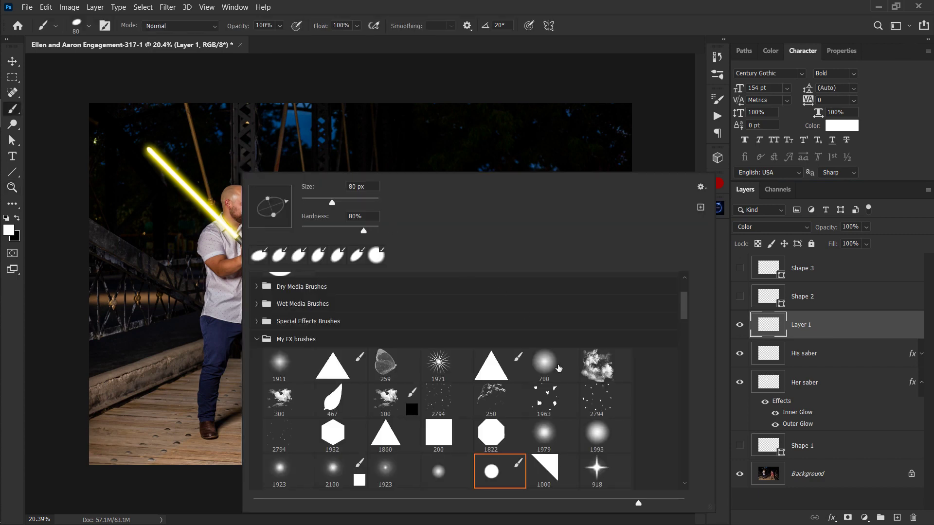
left_click(385, 473)
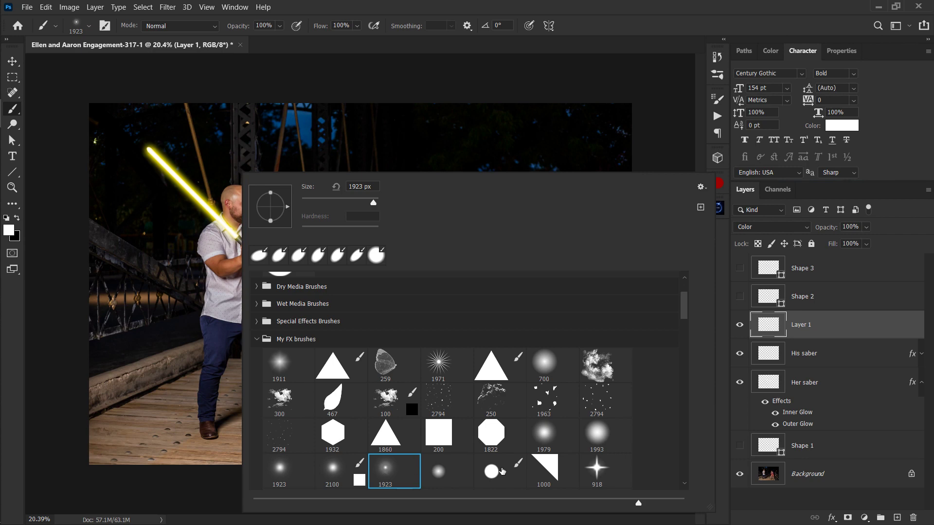
left_click(492, 469)
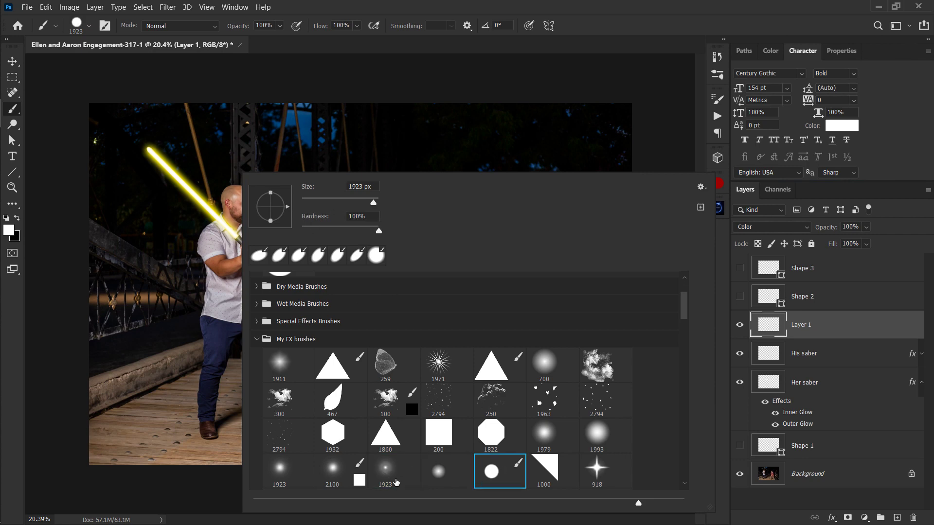
left_click(388, 470)
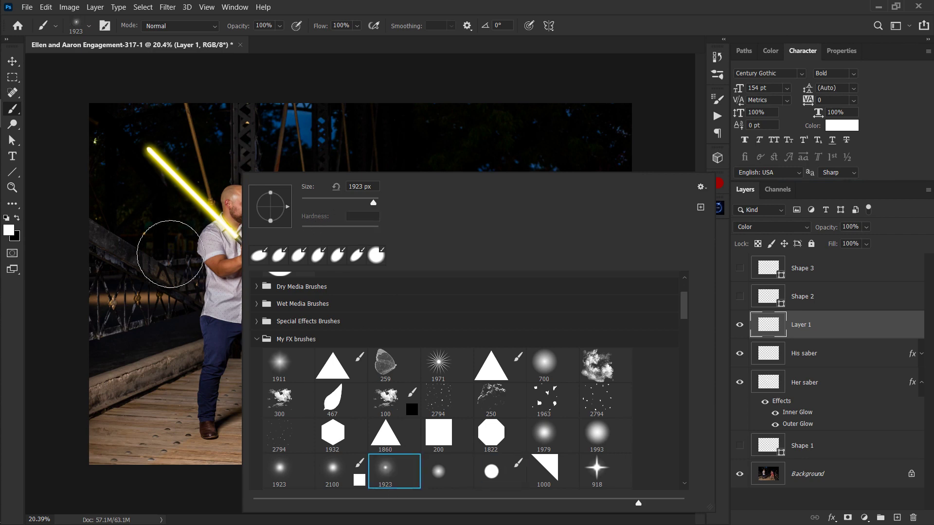
left_click(171, 254)
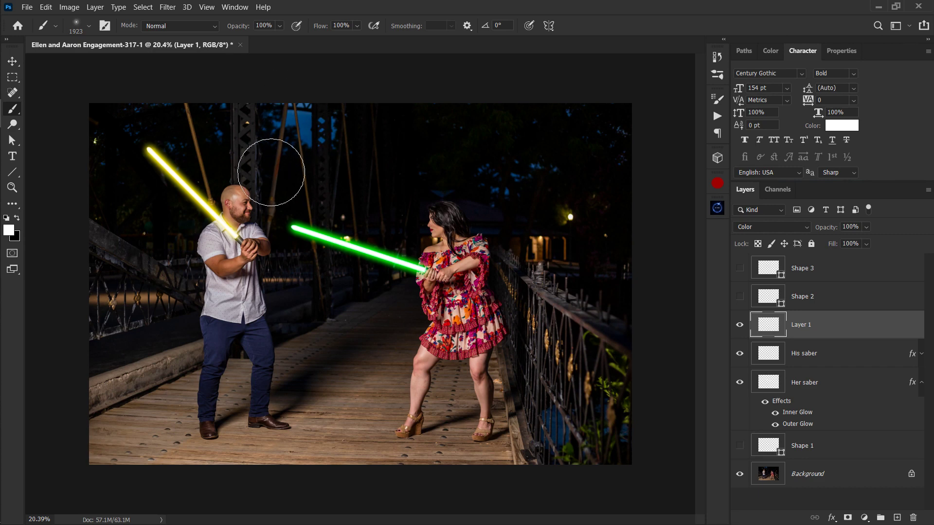
- Fit the photo to the window and bring up the colour picker for painting
key("z")
left_click(364, 25)
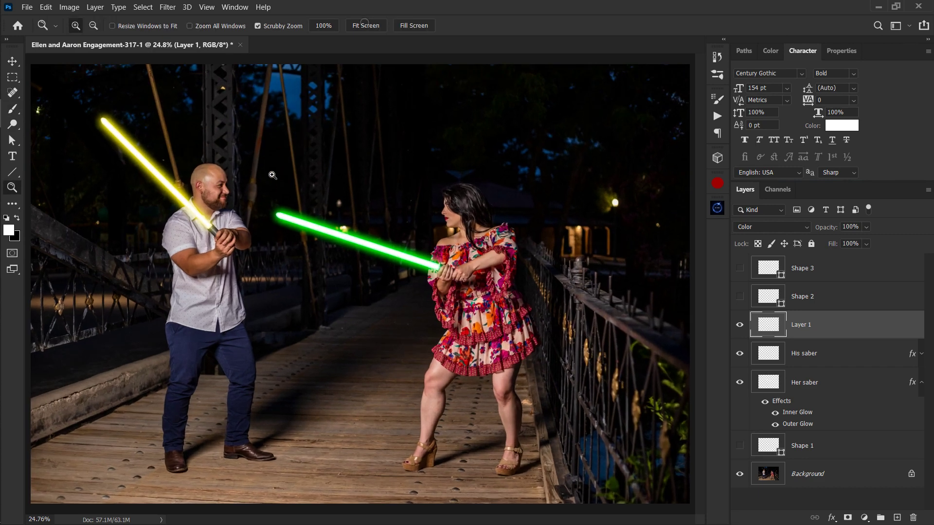
key("b")
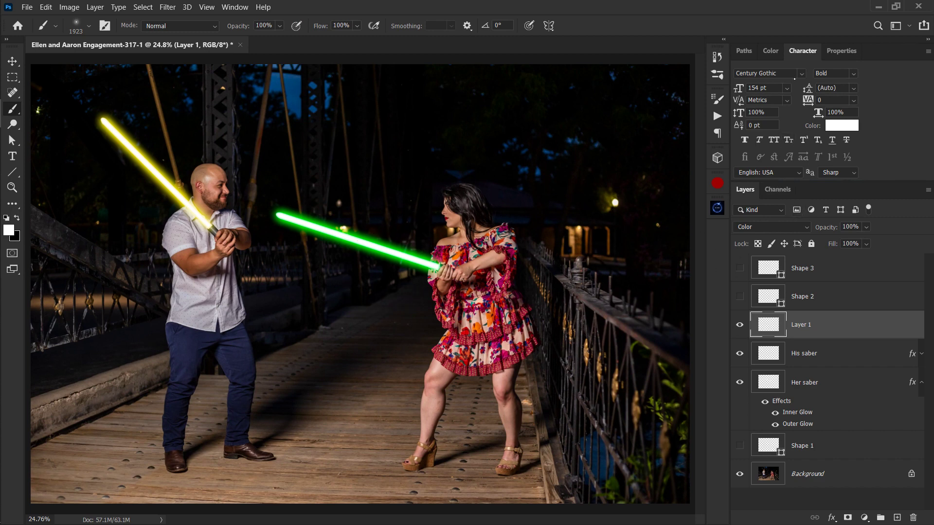
left_click(770, 51)
- Paint soft bright-green light at 20% opacity over her hands and arms on Layer 1
left_click(918, 199)
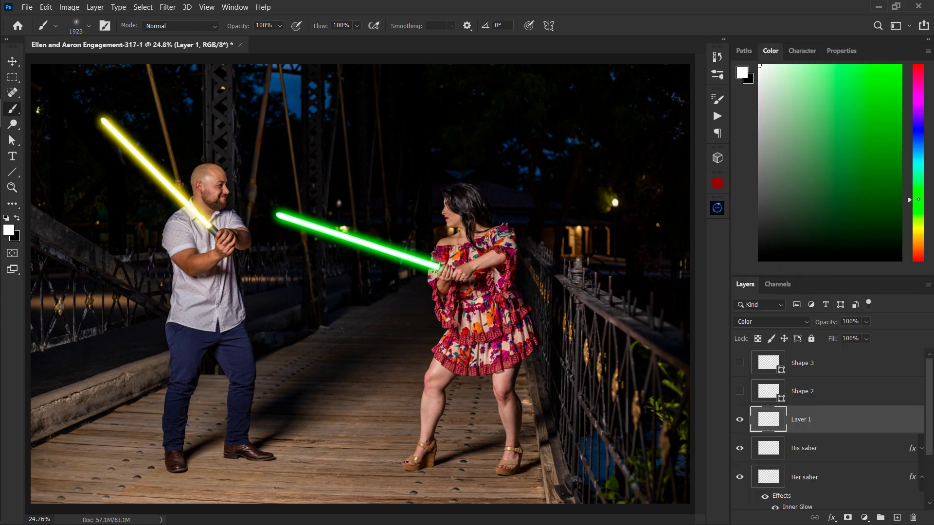
left_click(901, 65)
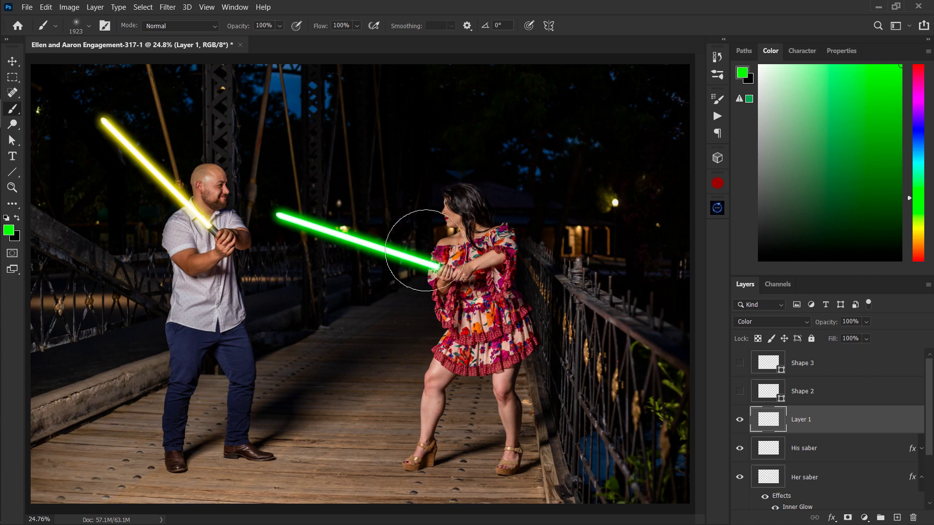
key("2")
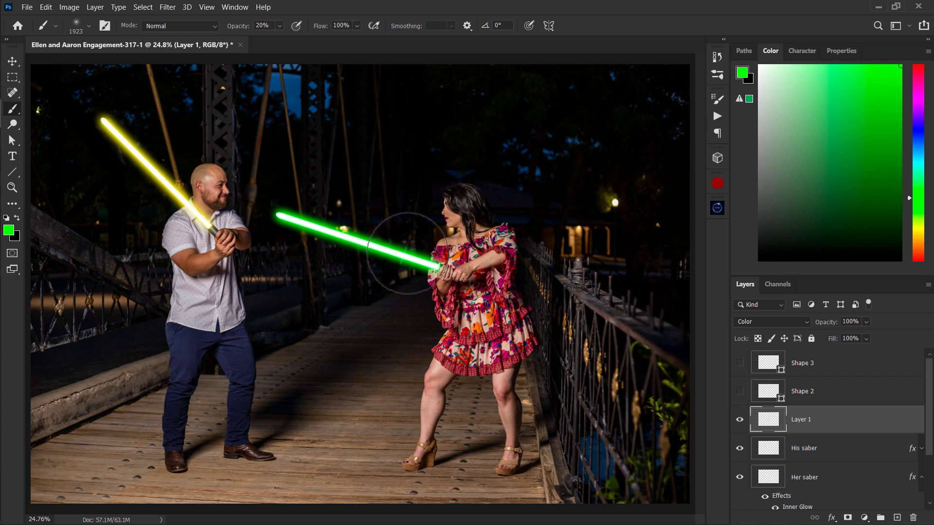
mouse_move(408, 253)
left_mouse_down()
mouse_move(292, 205)
mouse_move(469, 302)
mouse_move(396, 234)
mouse_move(453, 209)
mouse_move(344, 213)
mouse_move(317, 224)
mouse_move(417, 271)
left_mouse_up()
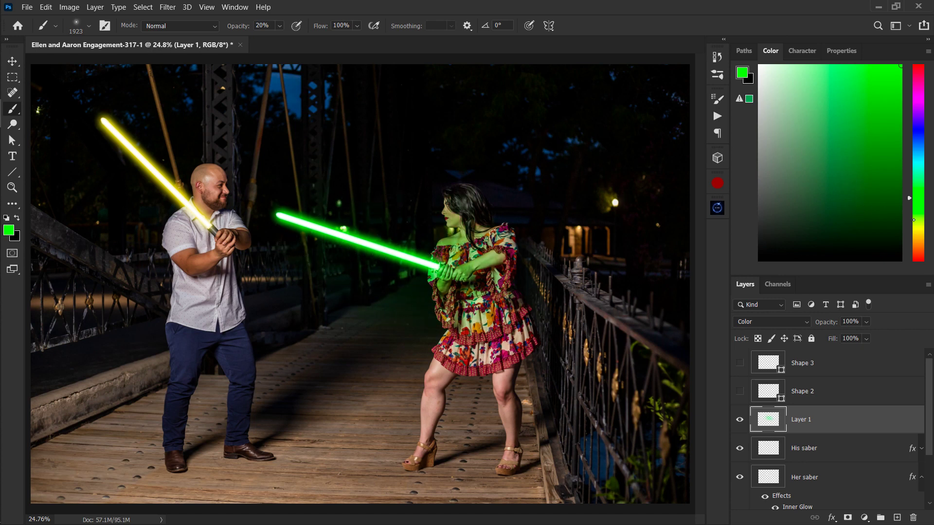
- Paint a faint yellow glow near his shoulder and saber, then zoom in on her hands
left_click(917, 229)
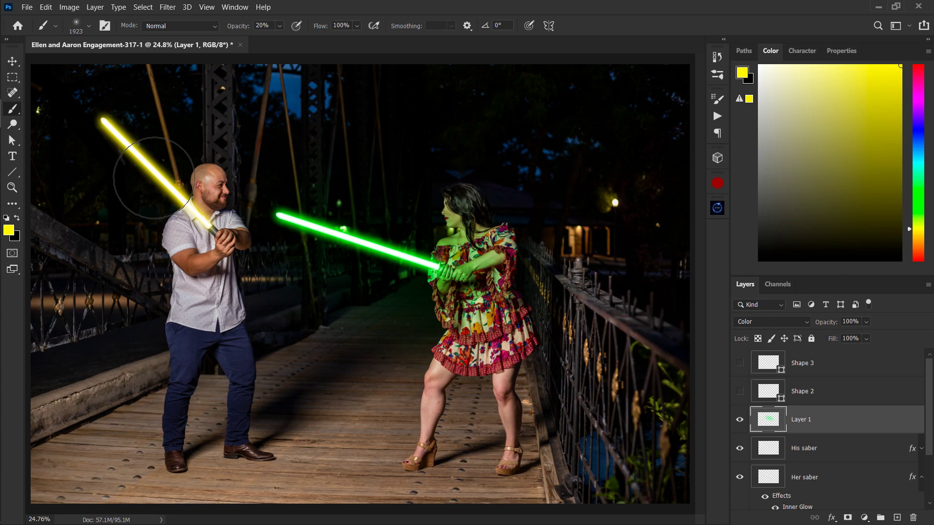
mouse_move(154, 178)
left_mouse_down()
mouse_move(192, 221)
mouse_move(129, 161)
mouse_move(115, 134)
mouse_move(168, 224)
left_mouse_up()
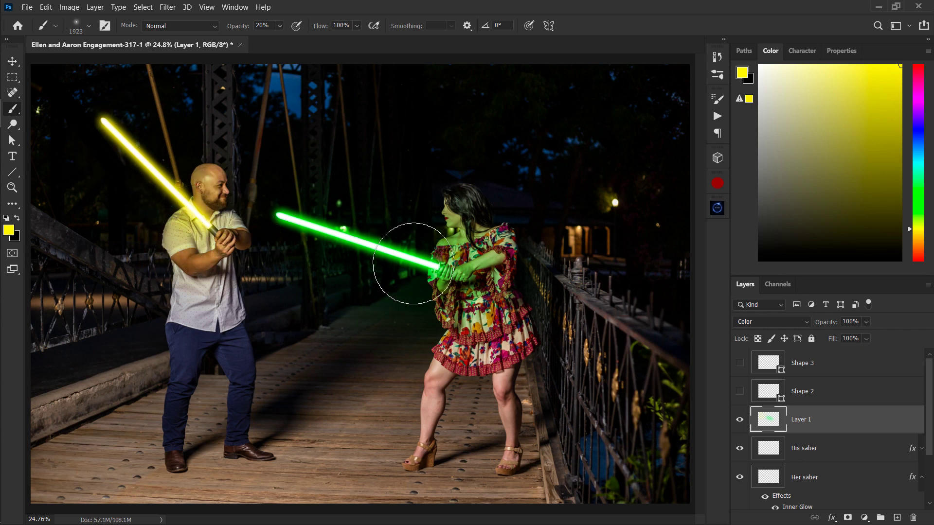
key("z")
left_click_drag(461, 261, 591, 311)
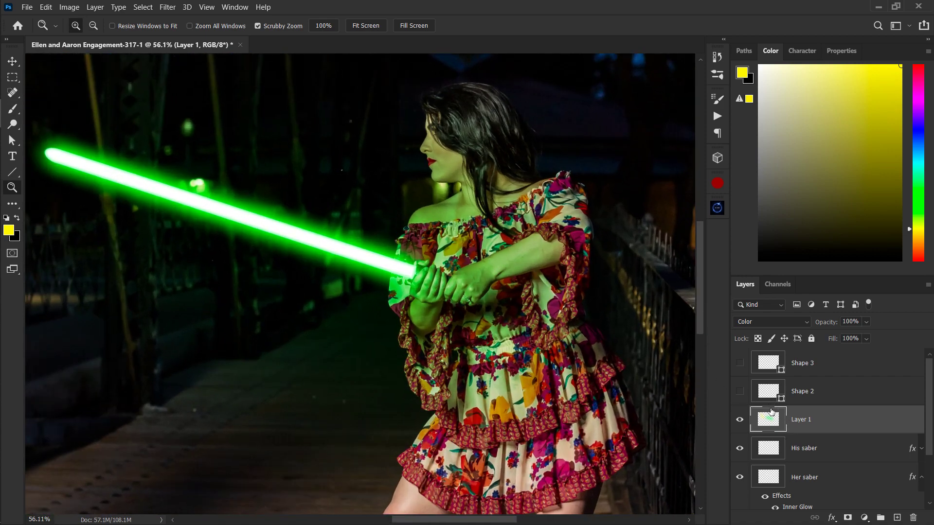
- Erase green spill from her neck and shoulder with a 400 px eraser at 50%, then 20% opacity
key("e")
right_click(499, 215)
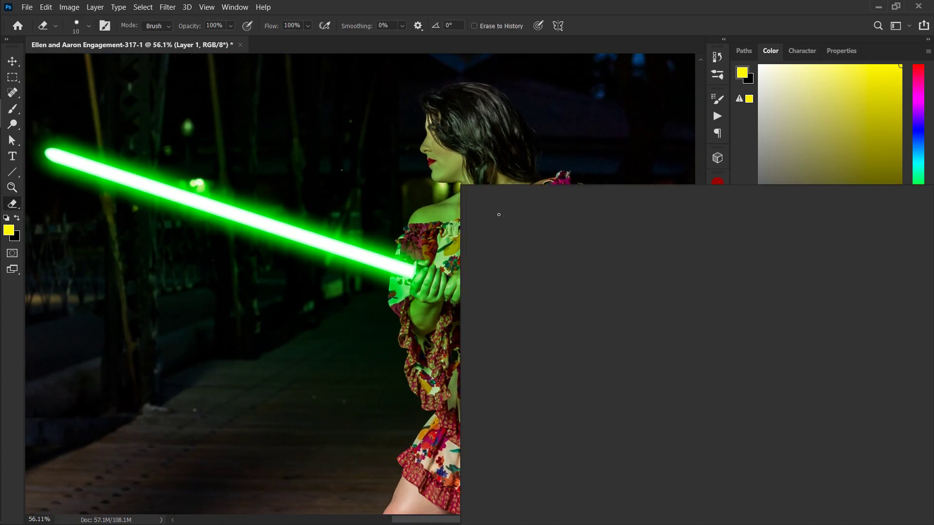
left_click_drag(541, 215, 554, 216)
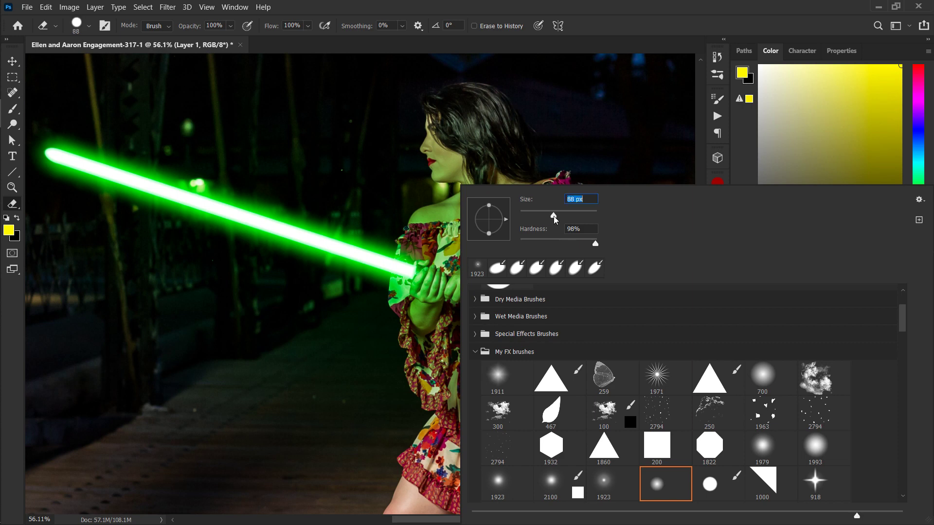
key("Return")
key("bracketright")
key("bracketright")
key("bracketright")
key("bracketright")
key("bracketright")
key("bracketright")
key("bracketright")
key("bracketright")
key("bracketright")
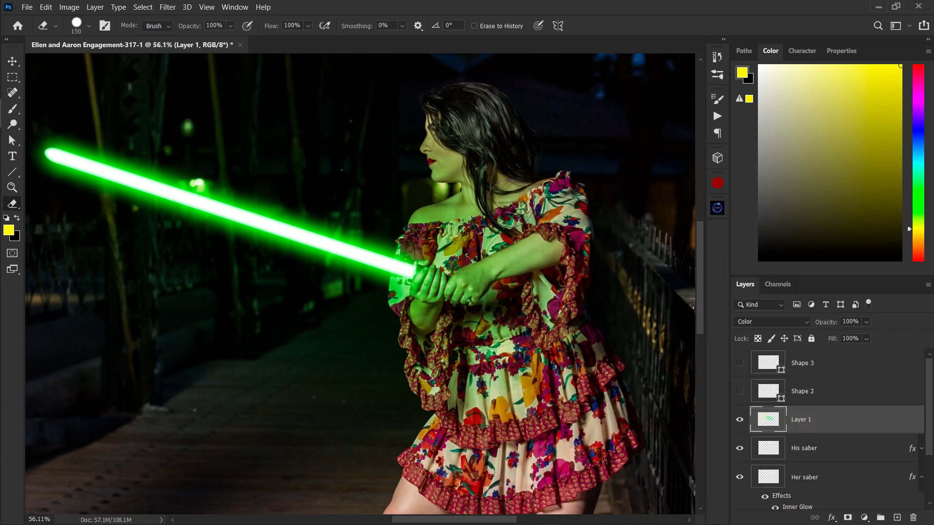
key("5")
mouse_move(510, 204)
left_mouse_down()
mouse_move(483, 144)
mouse_move(471, 157)
mouse_move(463, 148)
mouse_move(489, 149)
mouse_move(494, 160)
mouse_move(470, 171)
mouse_move(531, 225)
mouse_move(551, 268)
mouse_move(535, 316)
left_mouse_up()
key("2")
key("bracketleft")
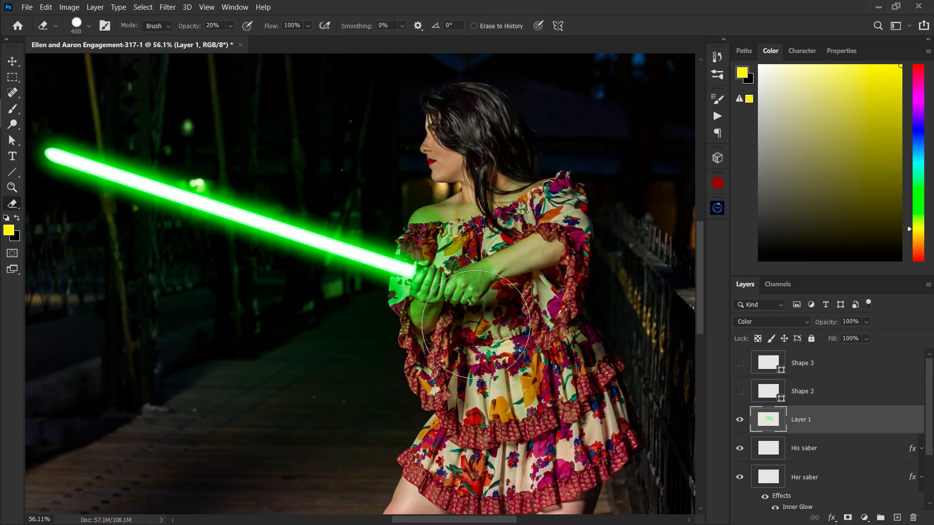
key("bracketleft")
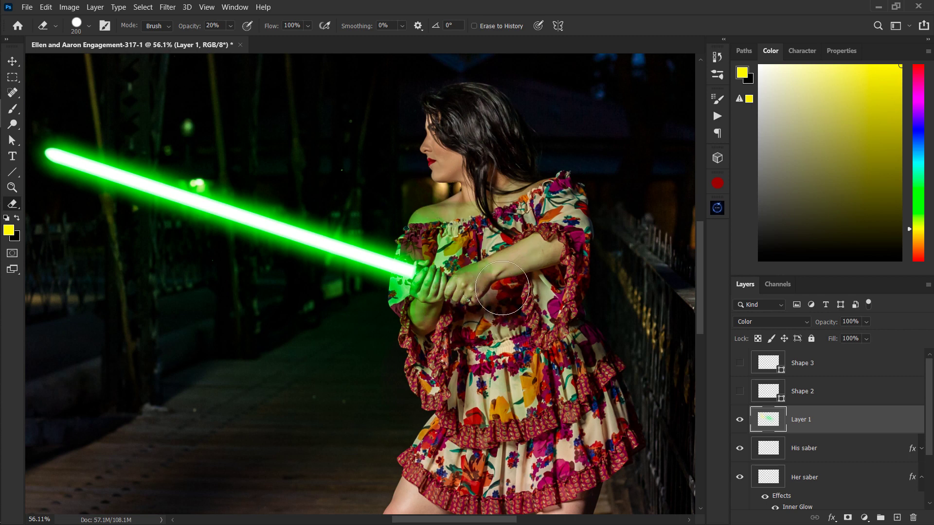
left_click_drag(290, 204, 607, 293)
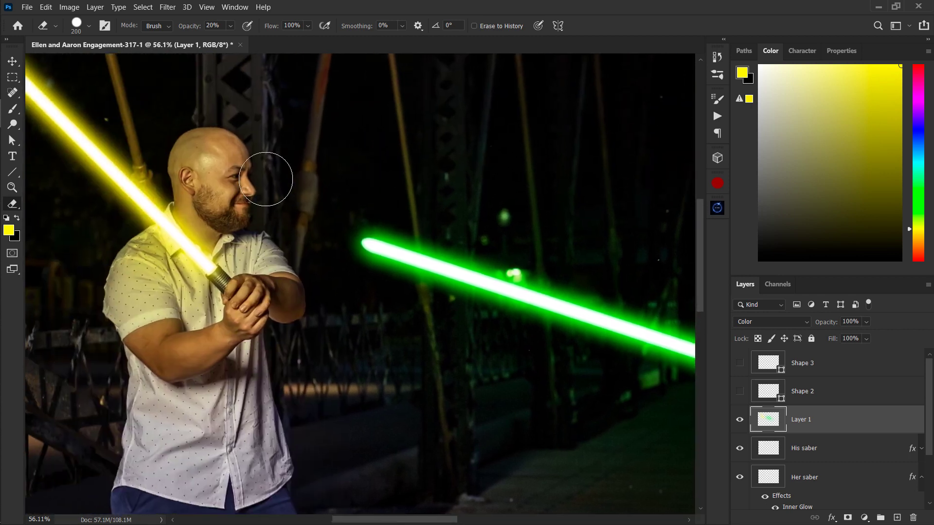
- Fit the photo on screen and add a new Layer 2 in Soft Light blend mode
key("z")
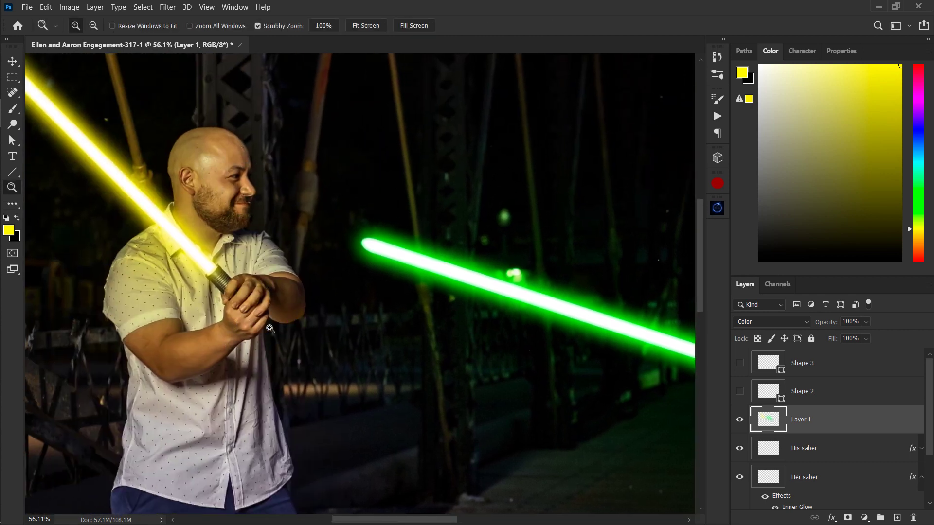
key("ctrl+0")
key("ctrl+shift+alt+n")
left_click(772, 321)
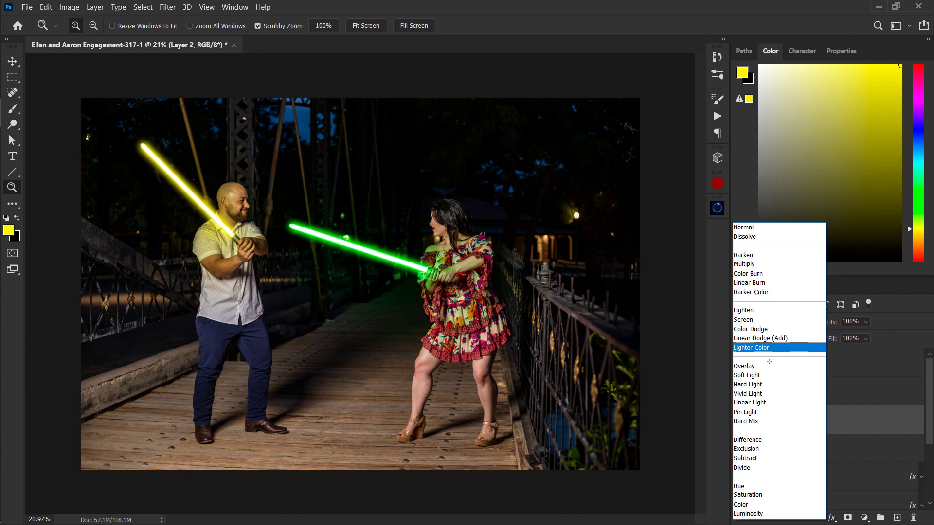
left_click(751, 379)
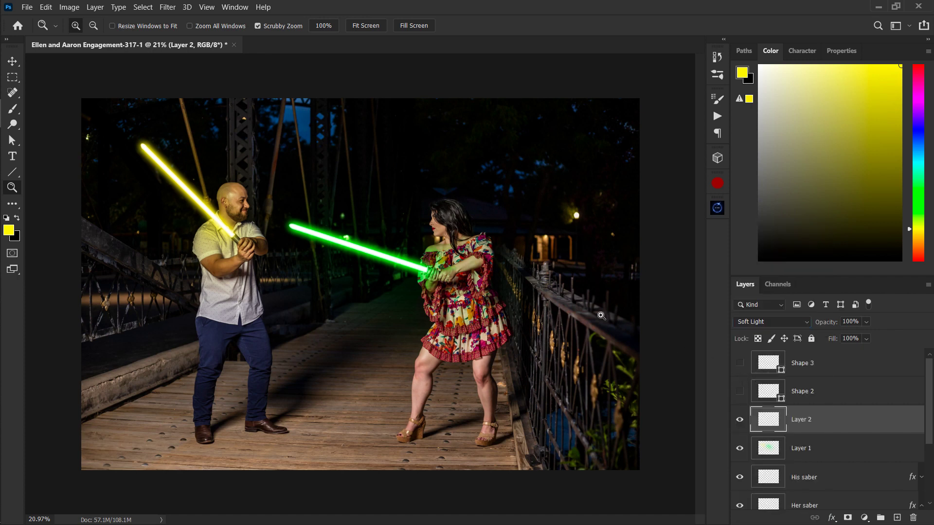
- Set up a radial gradient running yellow to green, with the end stop changed to 00ff66
key("g")
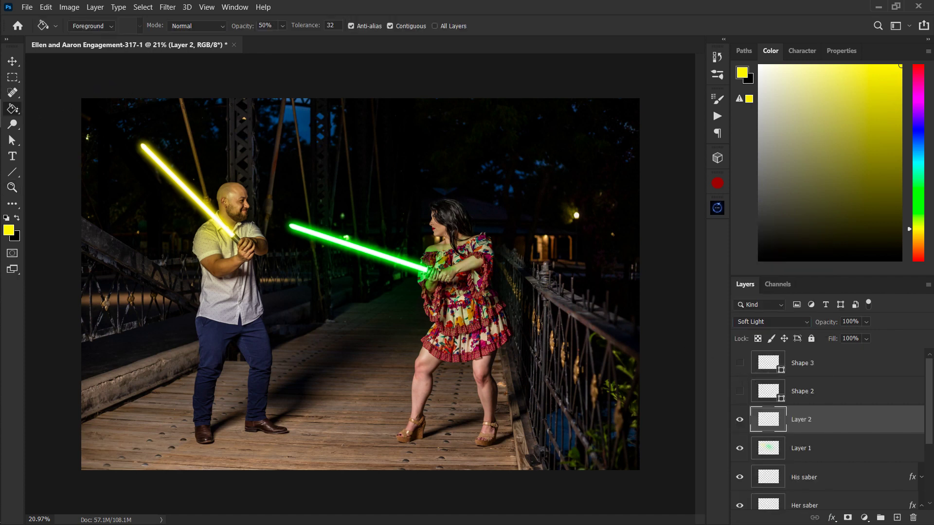
right_click(13, 109)
left_click(60, 109)
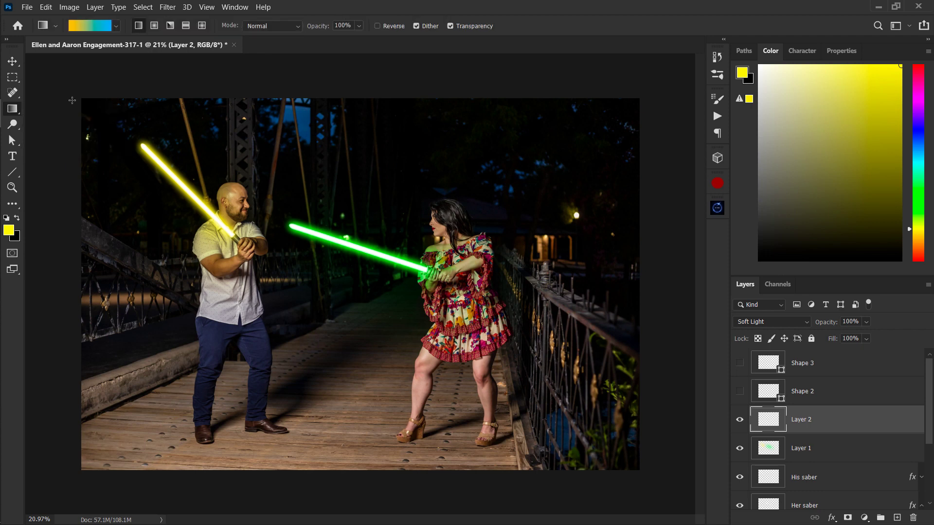
left_click(156, 26)
left_click(91, 26)
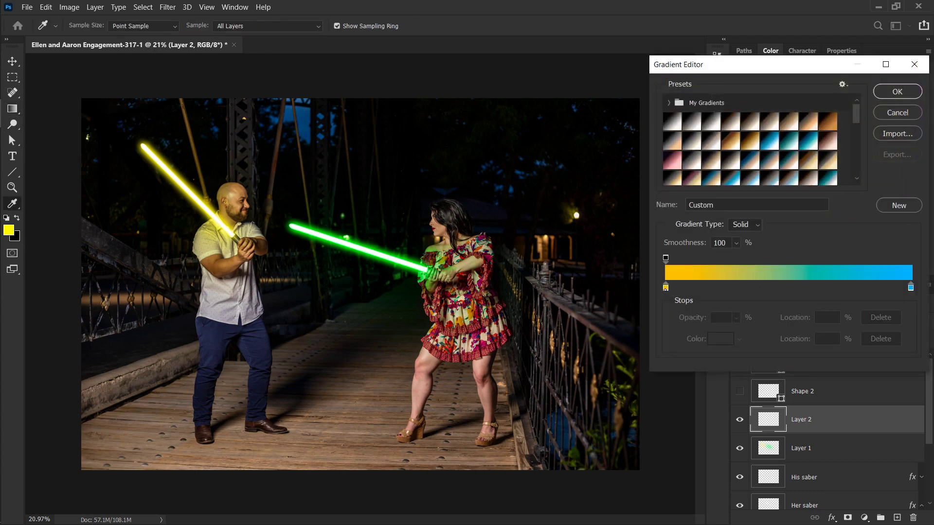
left_click(910, 287)
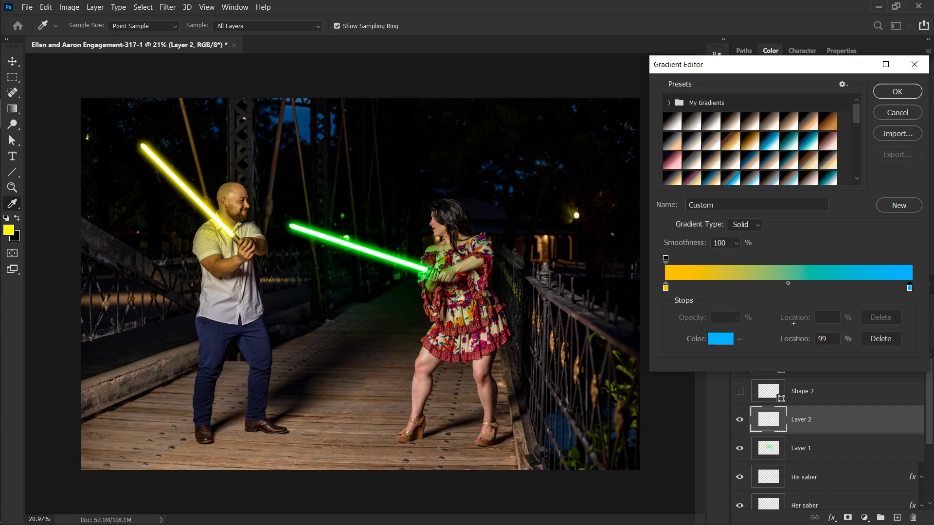
left_click(725, 343)
type("00ff66")
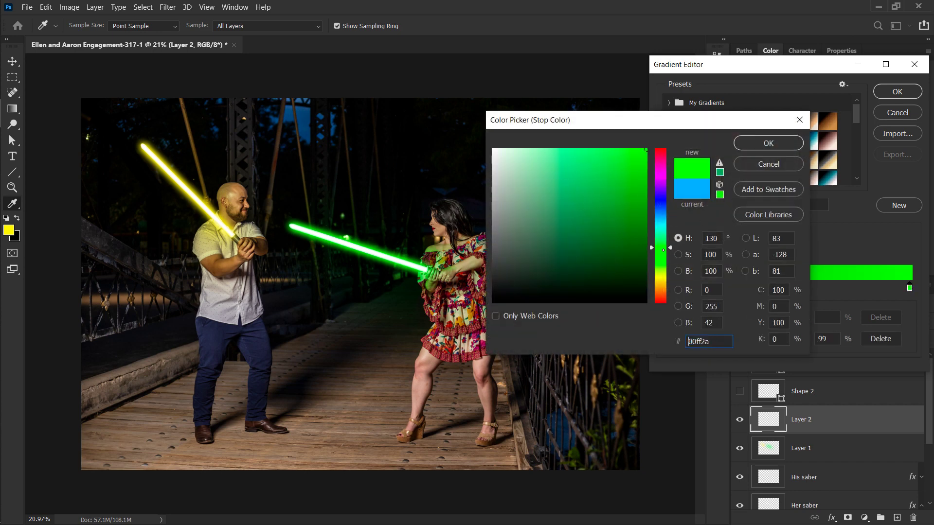
left_click(763, 144)
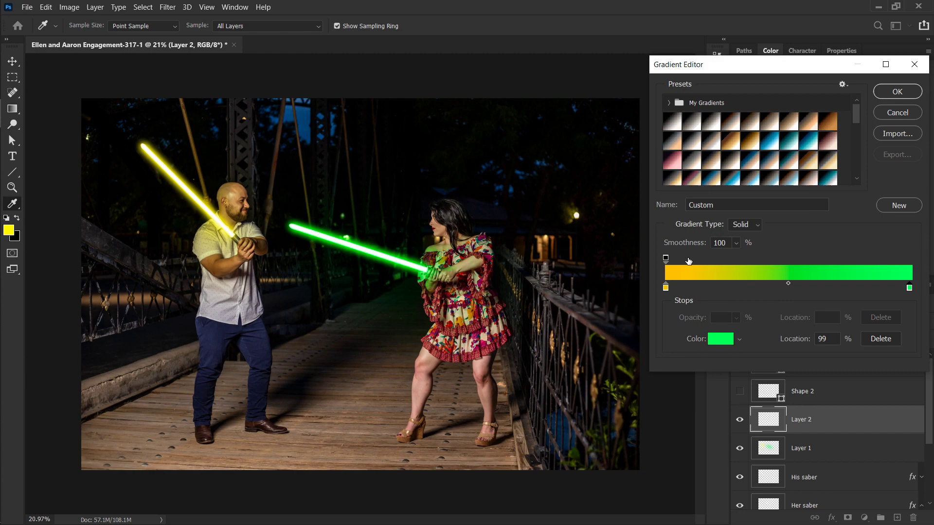
left_click(898, 93)
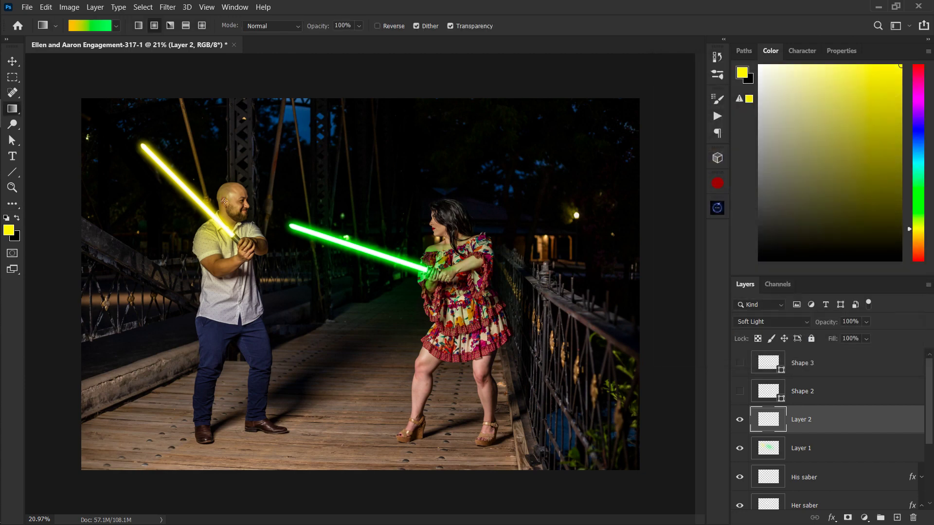
- Lay a yellow-to-green gradient over the photo on Layer 2, yellow left, green right, at 18% opacity
left_click_drag(106, 234, 620, 299)
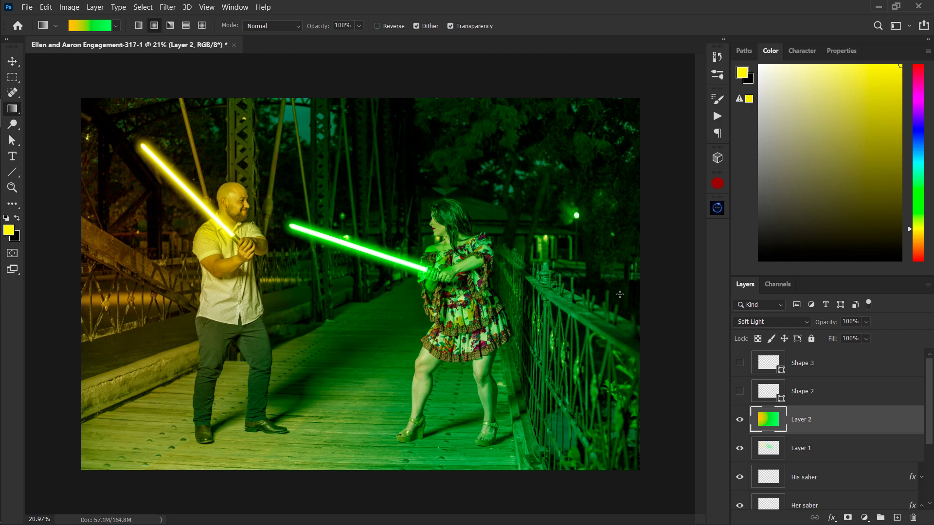
left_click_drag(188, 235, 522, 277)
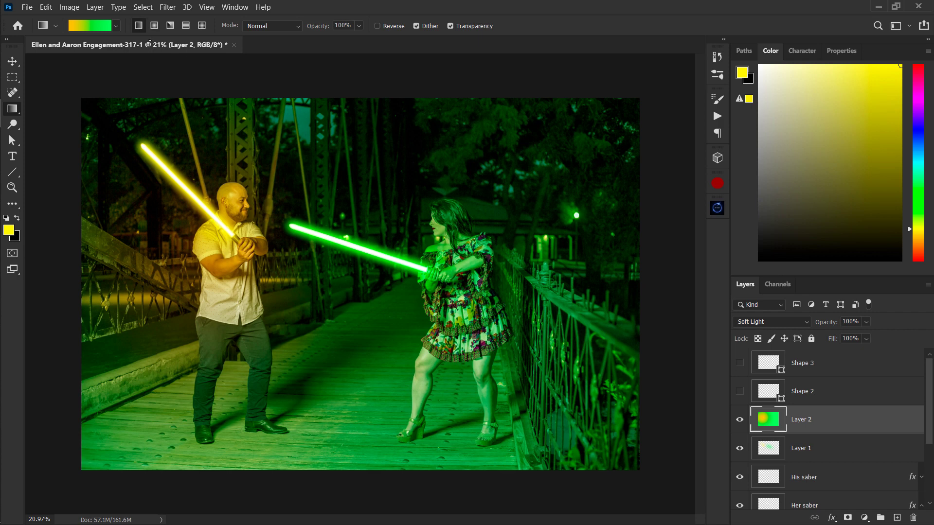
left_click_drag(244, 252, 514, 281)
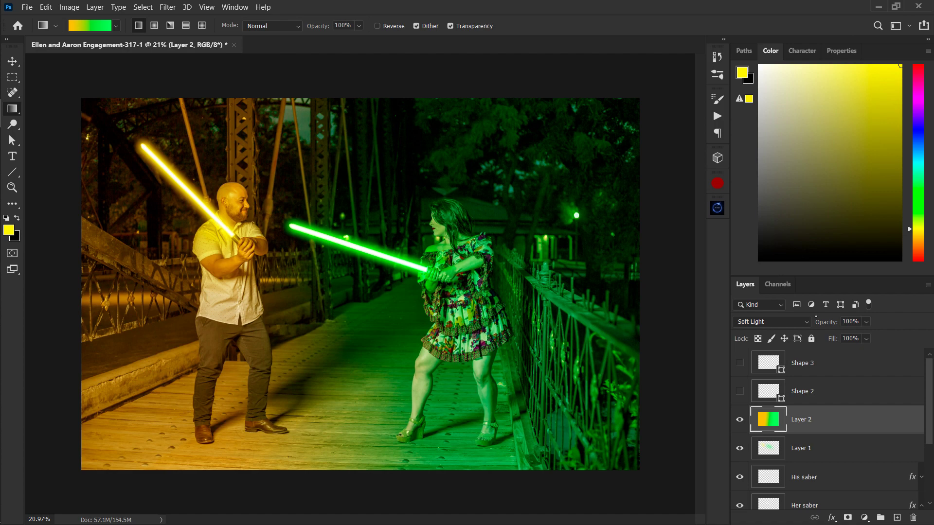
left_click_drag(826, 323, 777, 329)
- Compare the photo with and without the gradient wash, then raise Layer 2 to 23% opacity
left_click(740, 420)
left_click(740, 420)
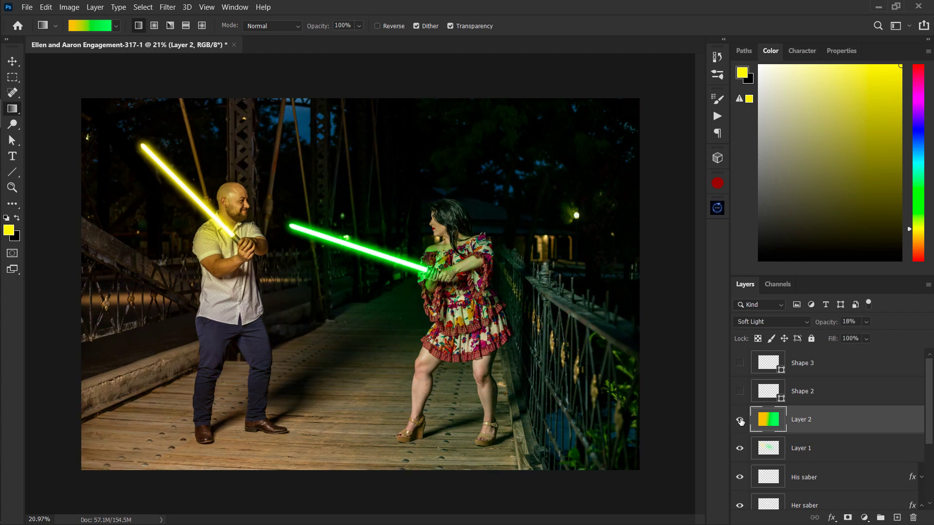
left_click(740, 420)
left_click(740, 420)
left_click(740, 420)
left_click(740, 421)
left_click_drag(829, 325, 831, 324)
key("z")
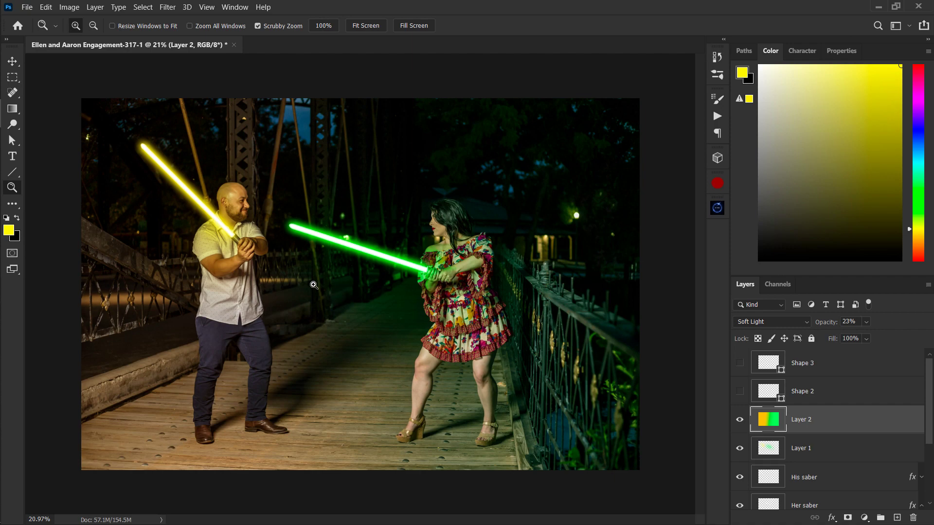
- Zoom to about 36.5% around the couple to inspect the yellow and green saber glow
left_click_drag(259, 251, 312, 241)
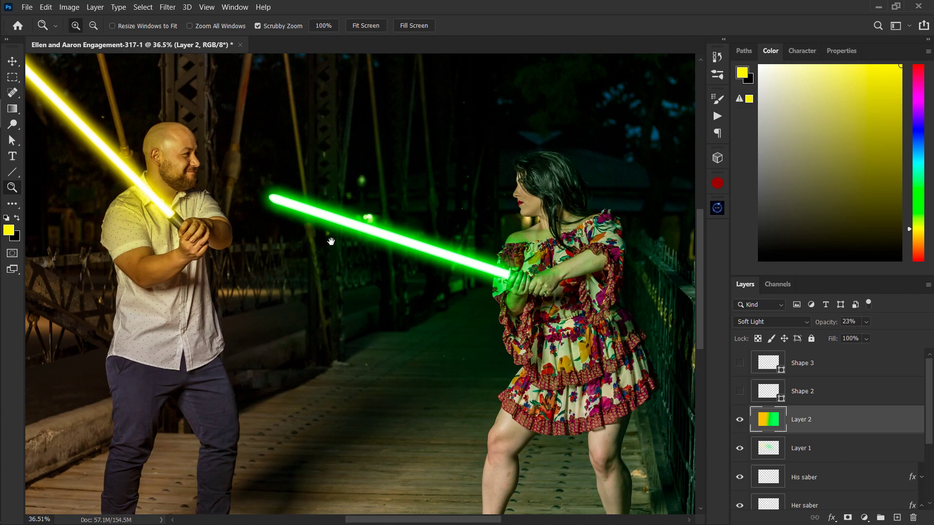